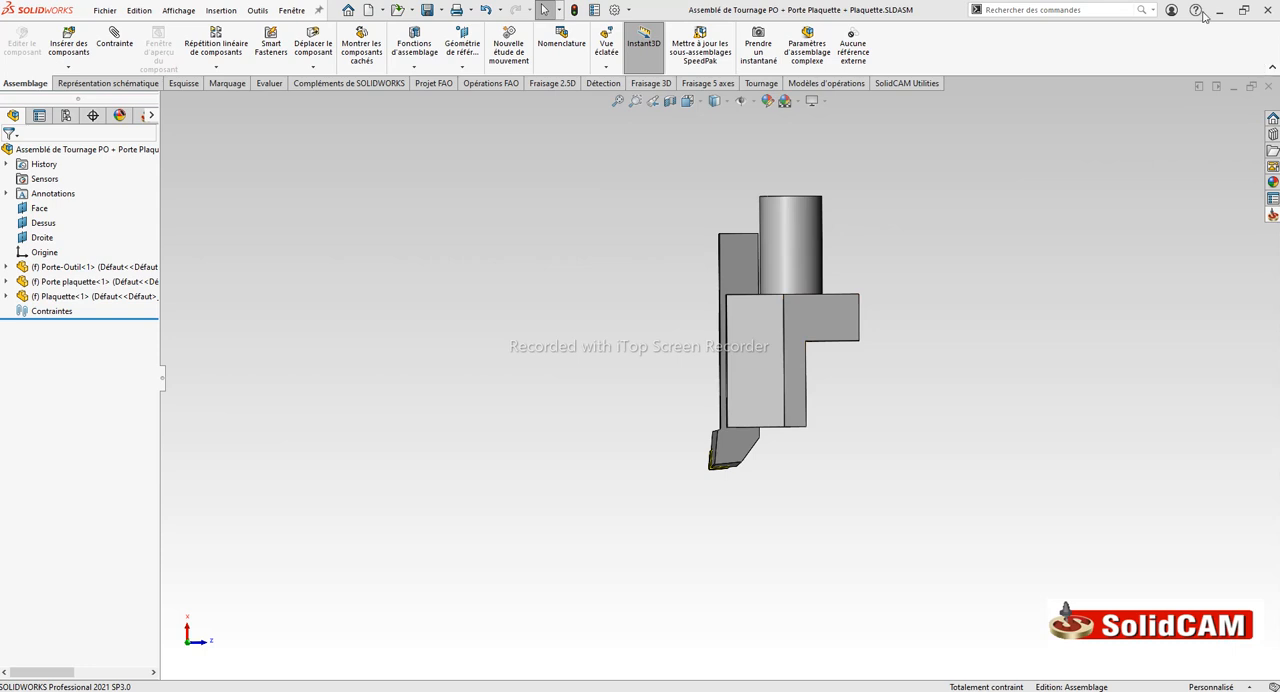
Check the installed SolidCAM version details and close the information window
left_click(1195, 10)
left_click(1137, 446)
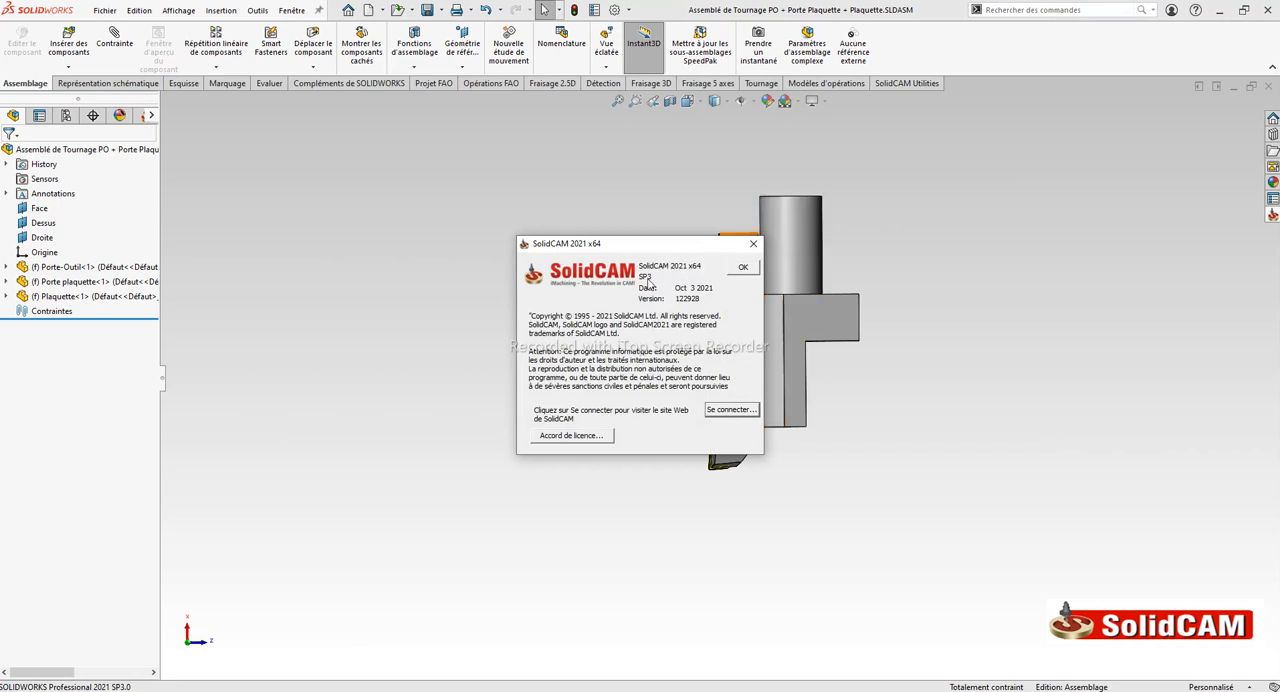
left_click(755, 246)
Examine where the assembly's origin lies on the turning tool holder
scroll(940, 285, "down", 3)
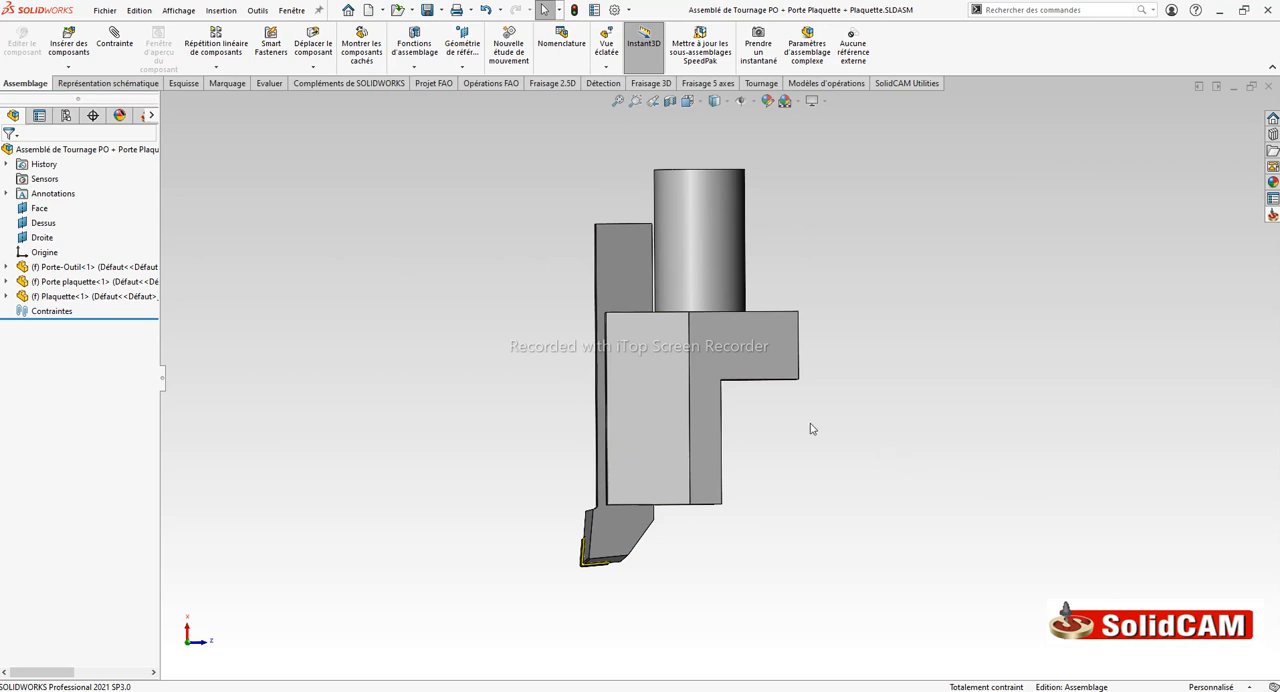
left_click(28, 255)
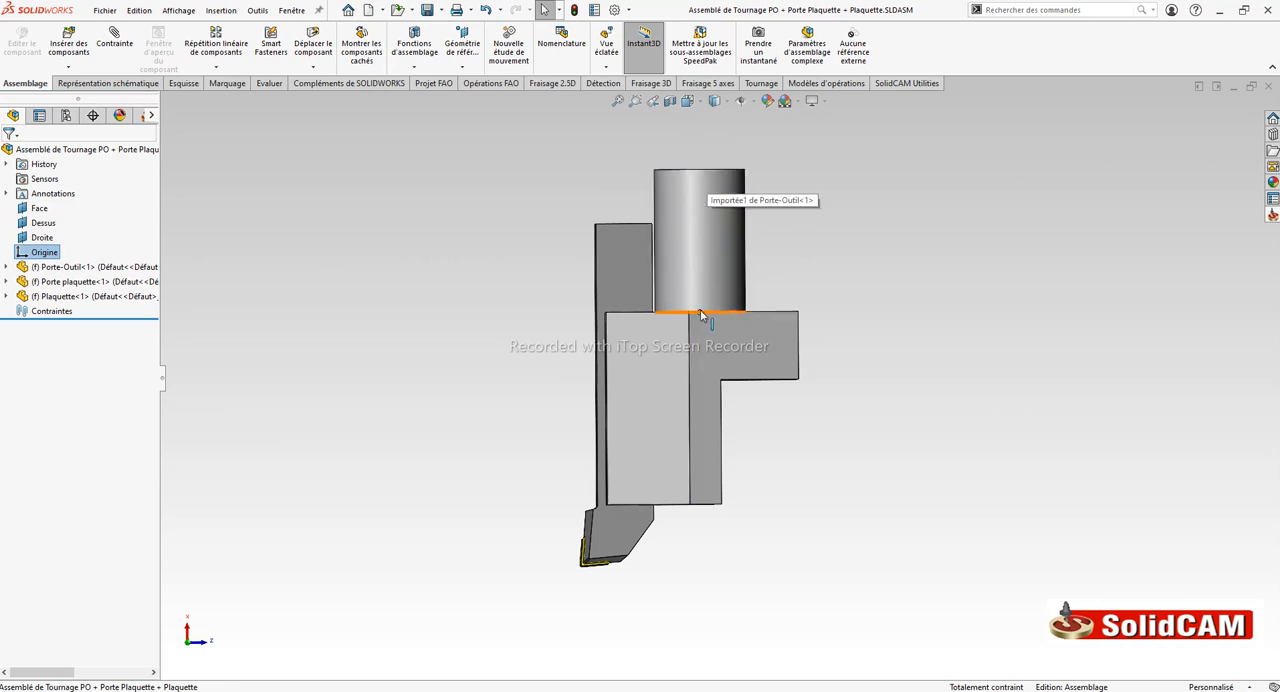
mouse_move(826, 369)
middle_mouse_down()
mouse_move(823, 449)
mouse_move(824, 364)
middle_mouse_up()
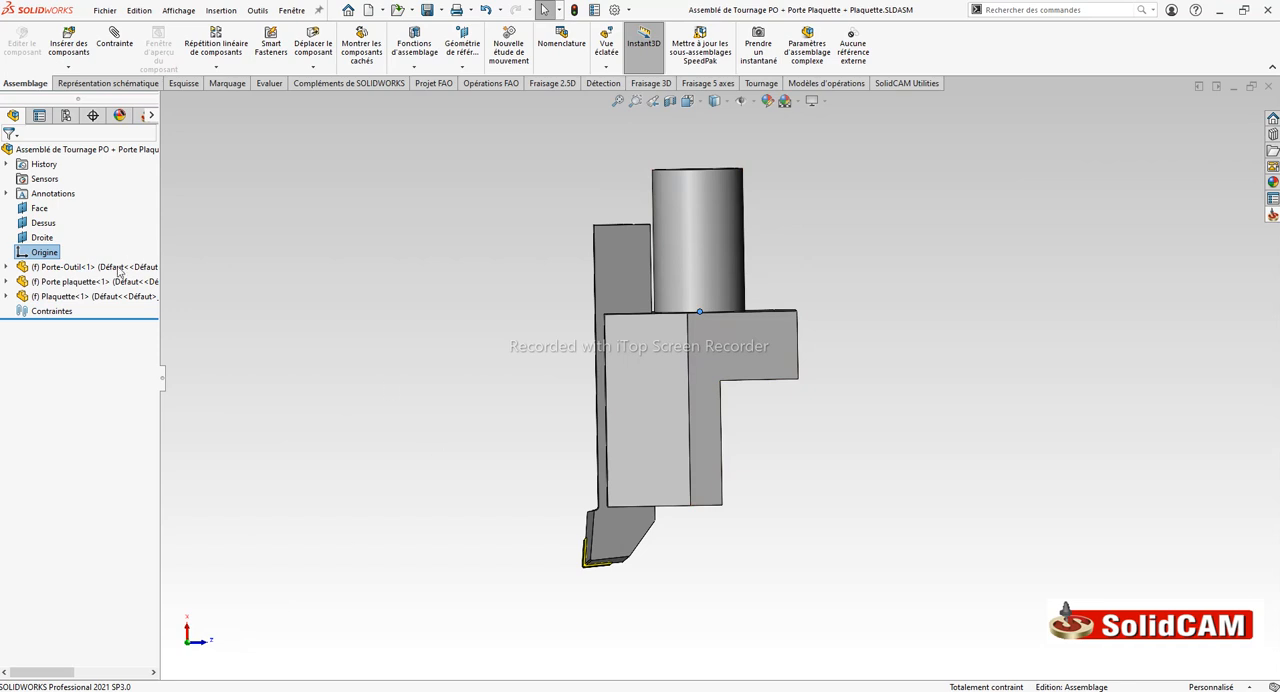
Highlight Porte-Outil, Porte plaquette and Plaquette one after another to identify each component in the model
left_click(56, 270)
left_click(56, 284)
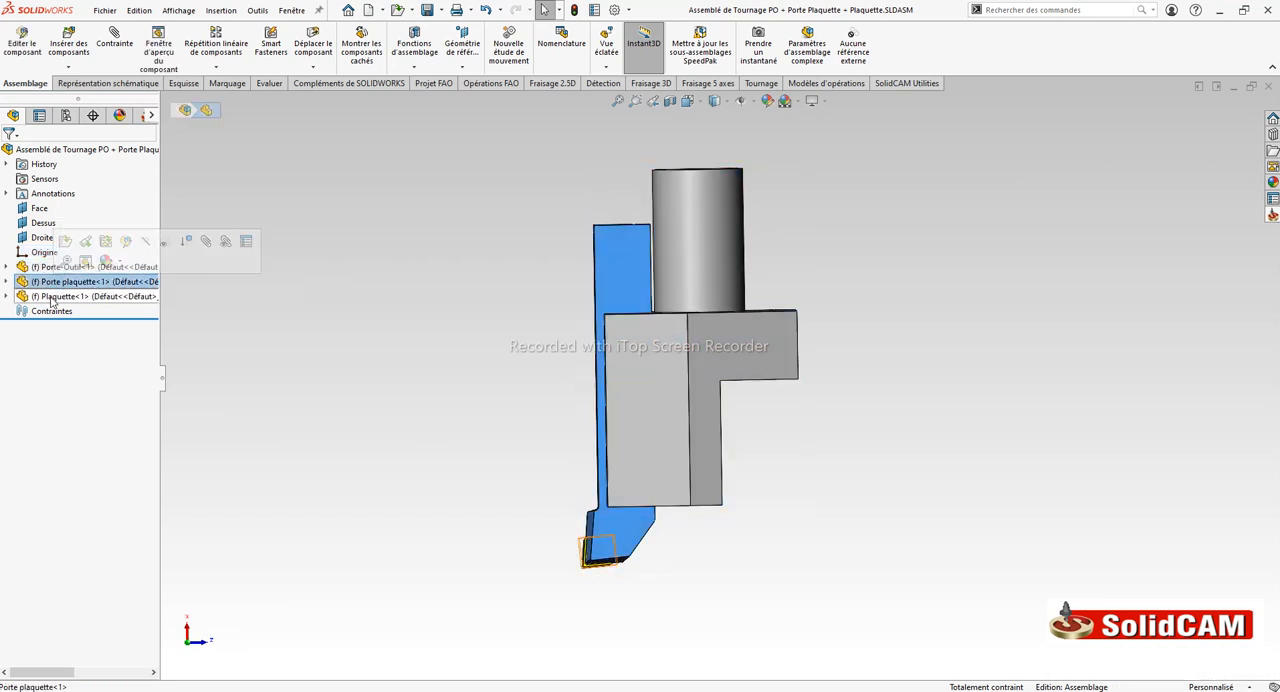
left_click(52, 298)
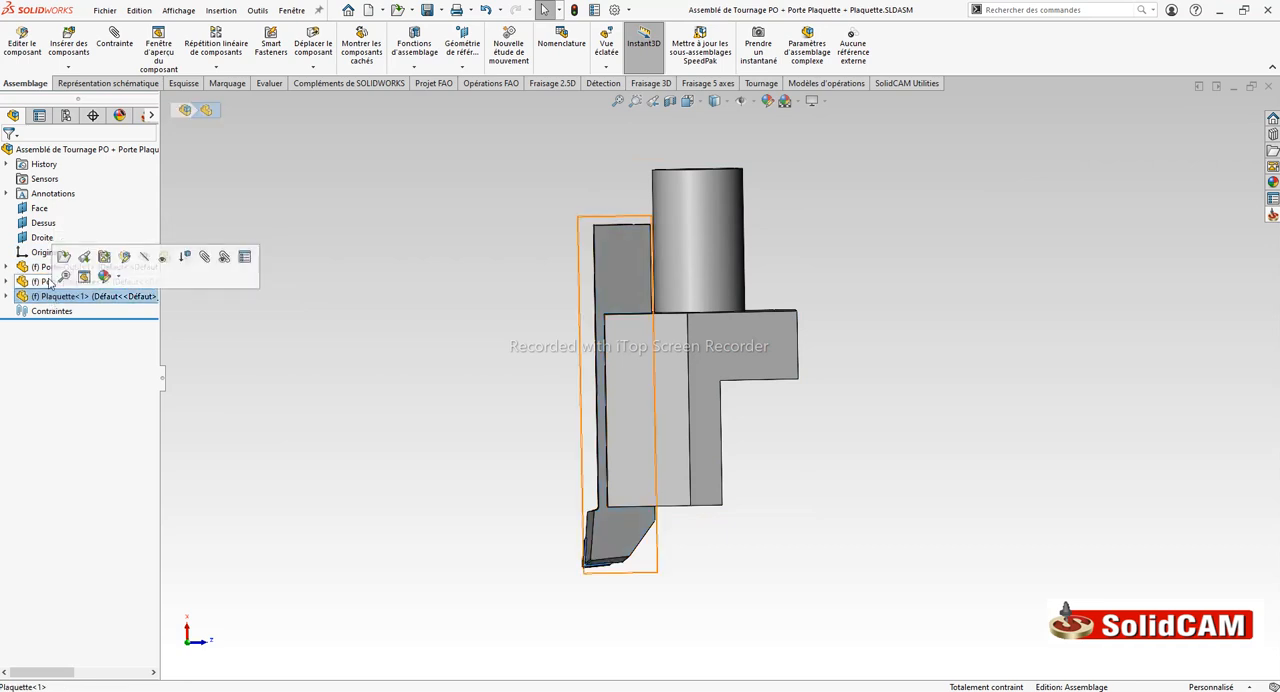
left_click(248, 356)
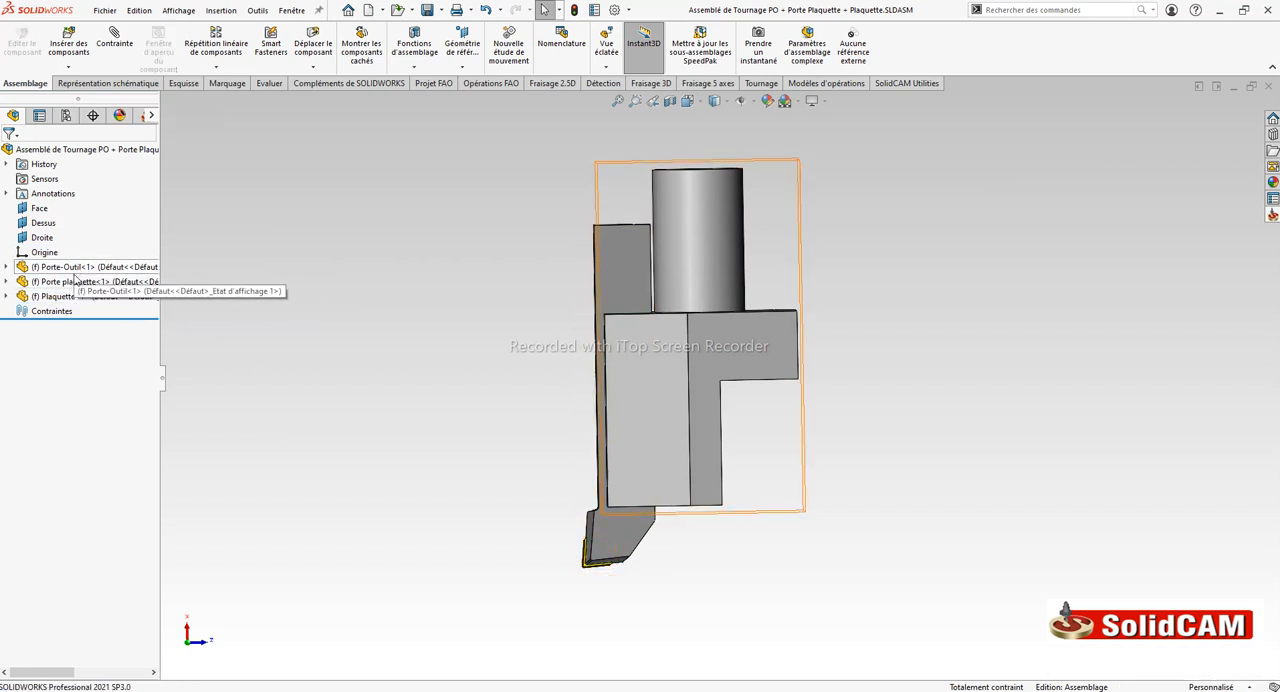
Move the Porte-Outil component below Porte plaquette in the assembly's component order
left_click_drag(62, 267, 70, 283)
left_click(311, 272)
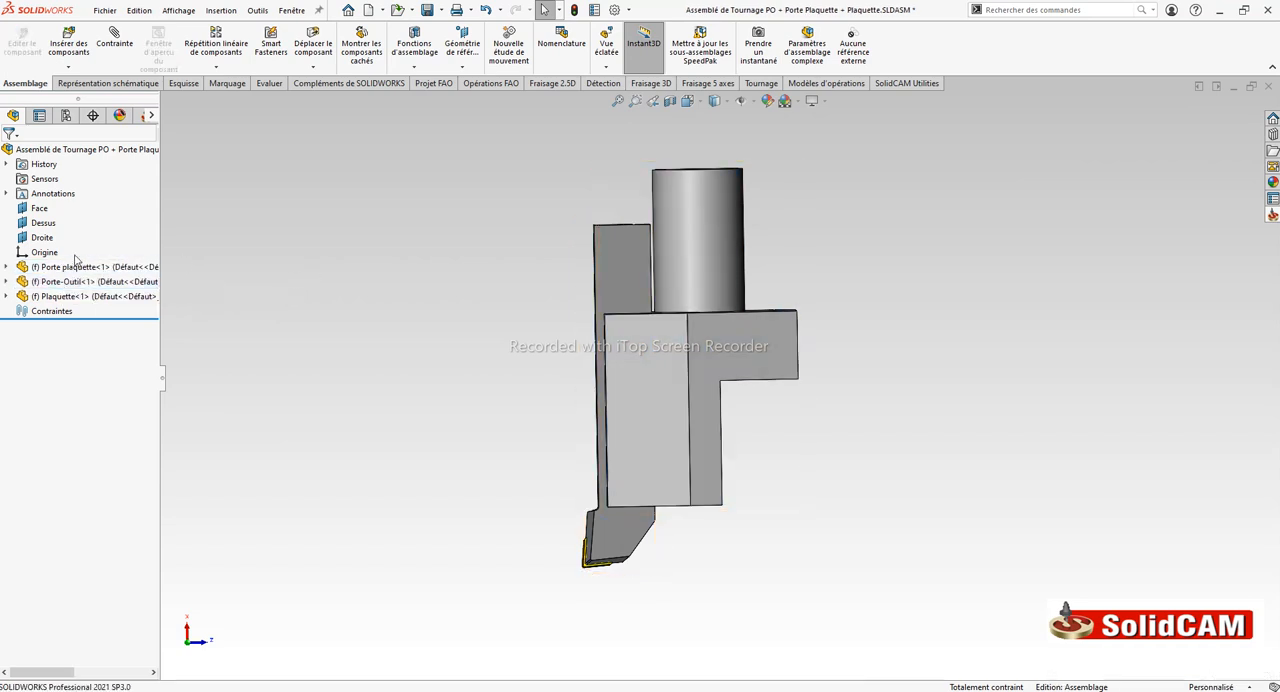
Inspect the solid bodies of the Plaquette component and collapse its structure again
left_click(34, 298)
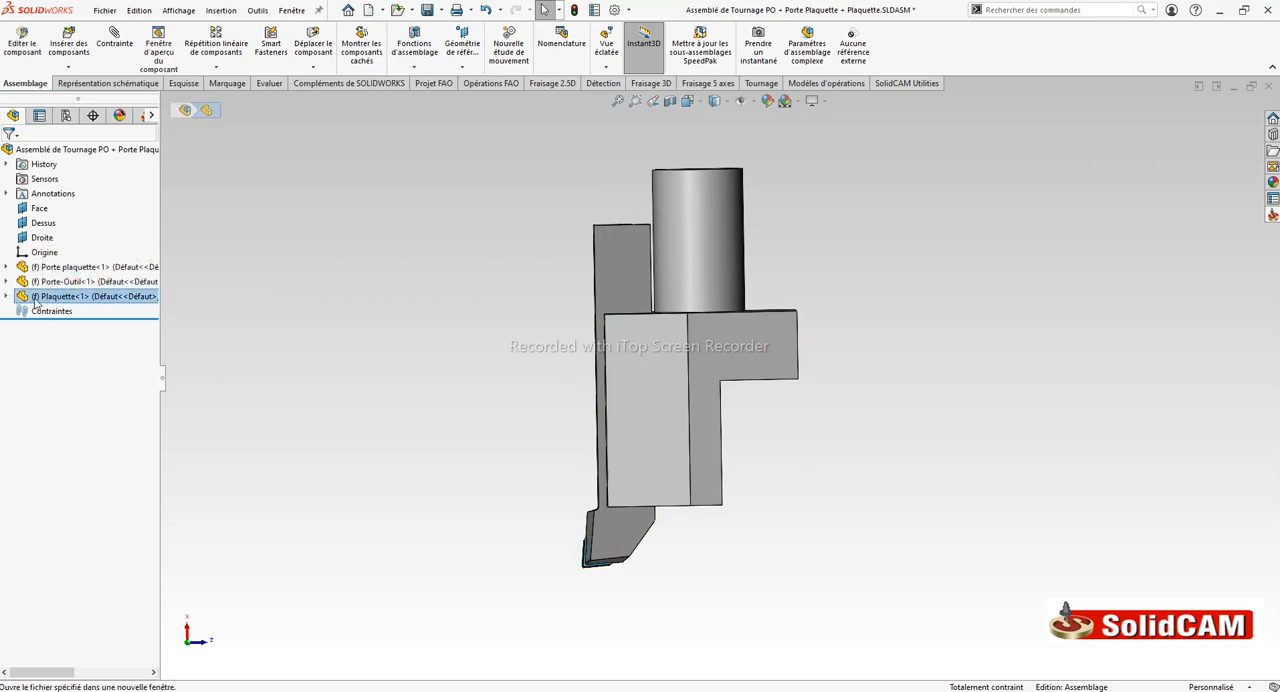
left_click(7, 297)
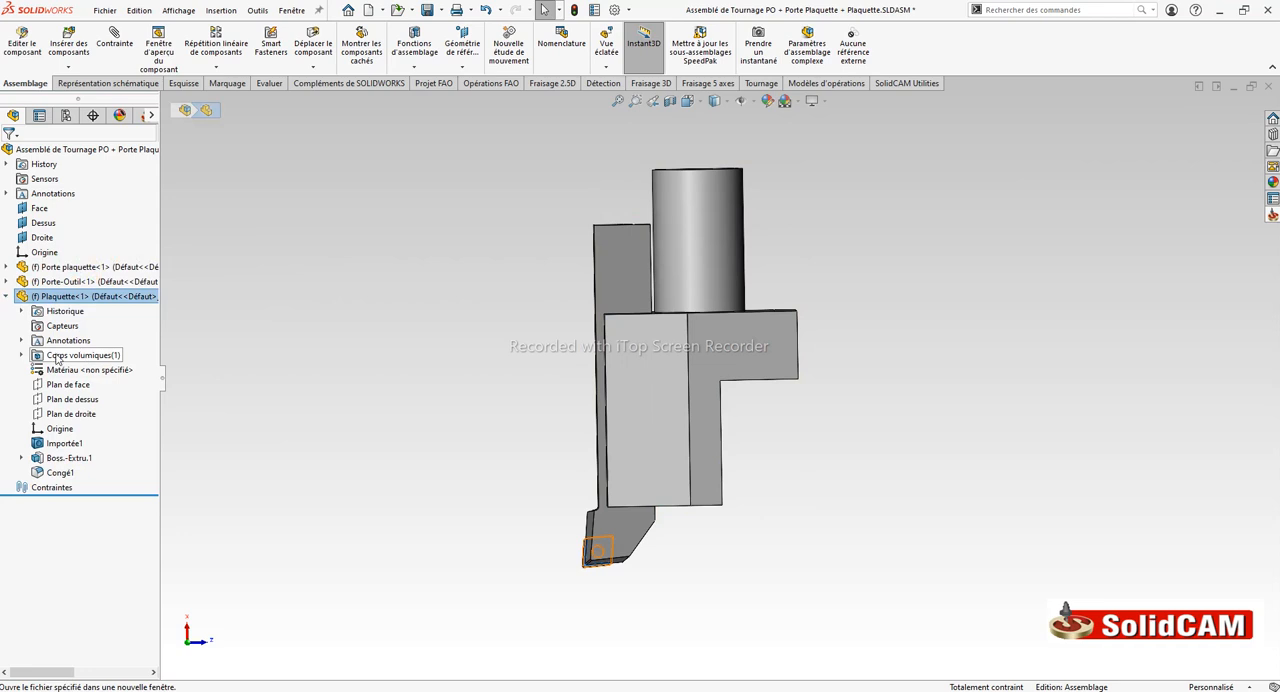
left_click(21, 356)
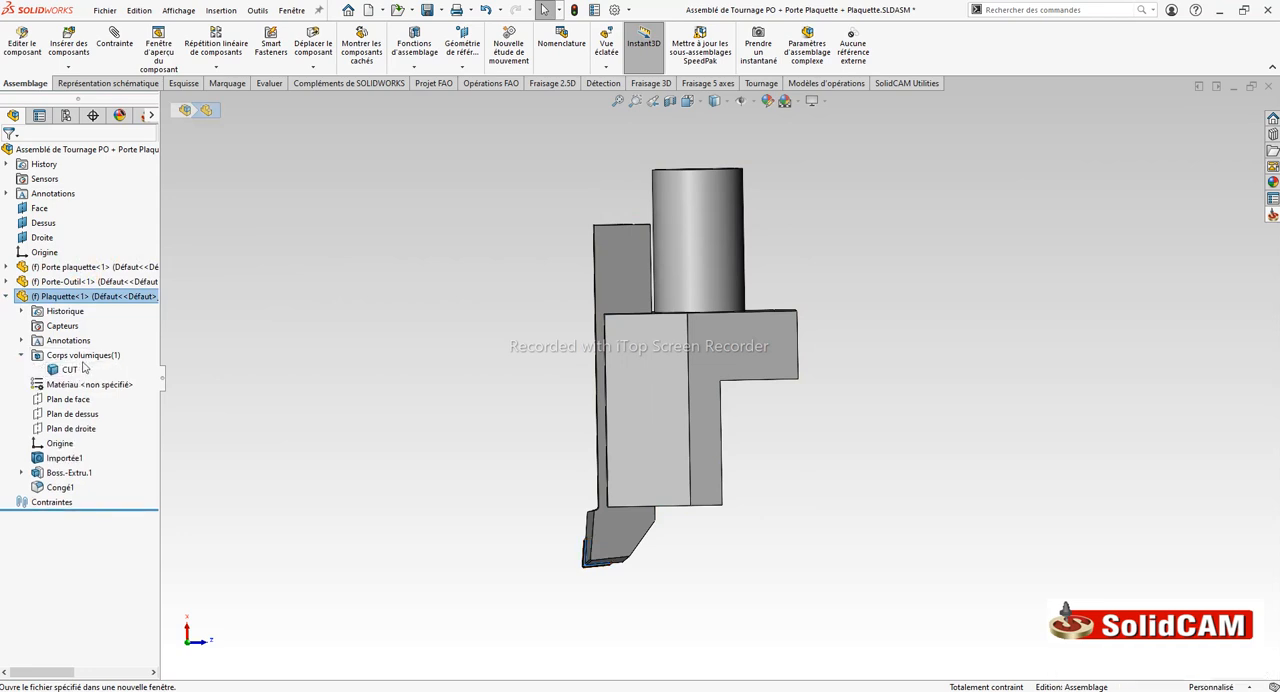
left_click(21, 356)
left_click(7, 297)
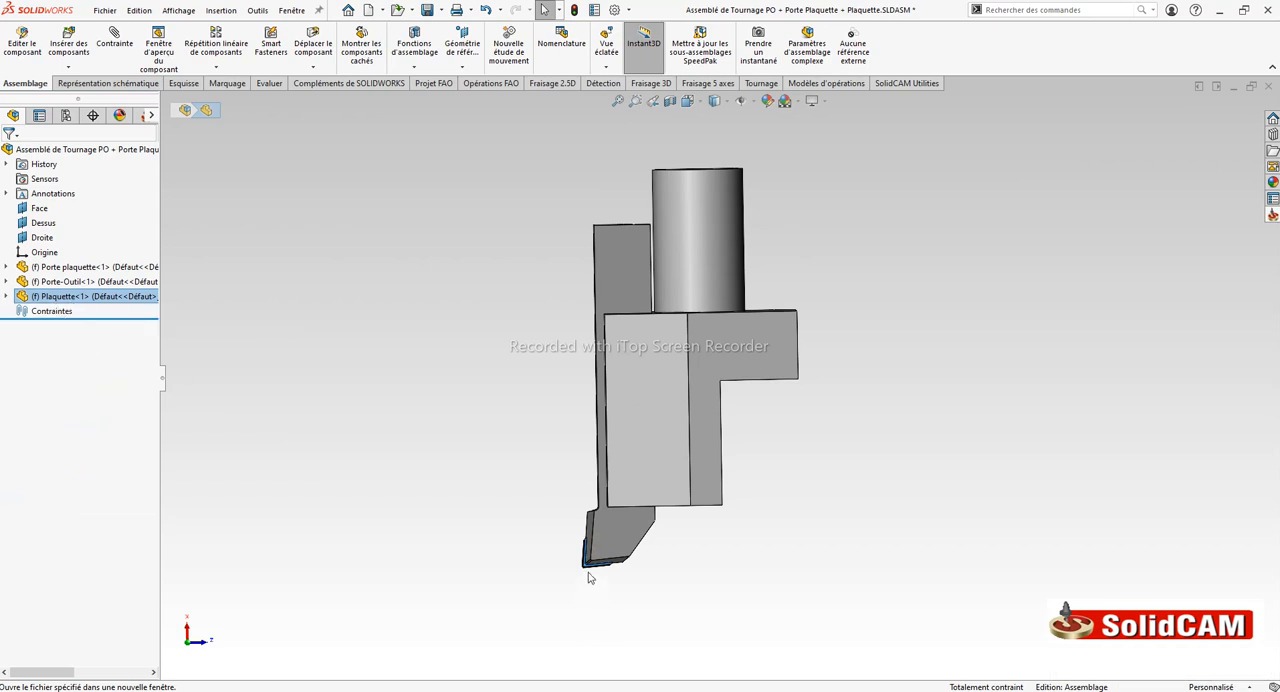
left_click(438, 462)
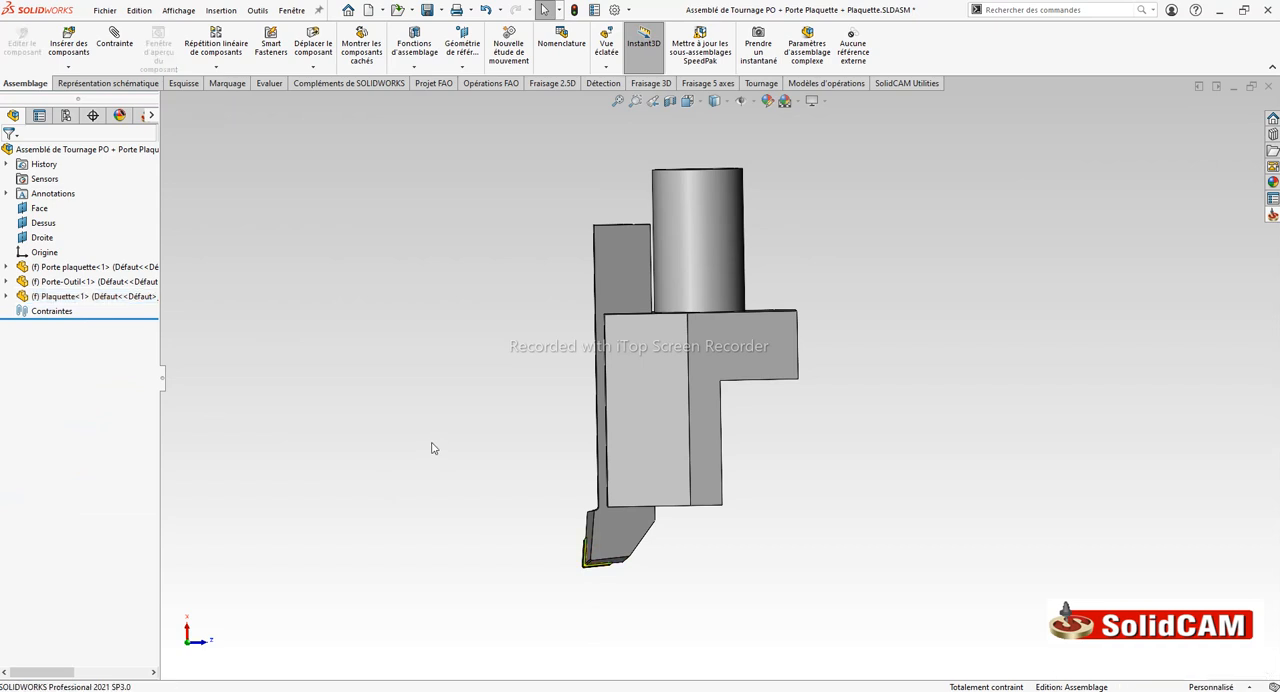
Move Porte plaquette back below Porte-Outil in the assembly's component order
left_click(66, 268)
left_click(62, 281)
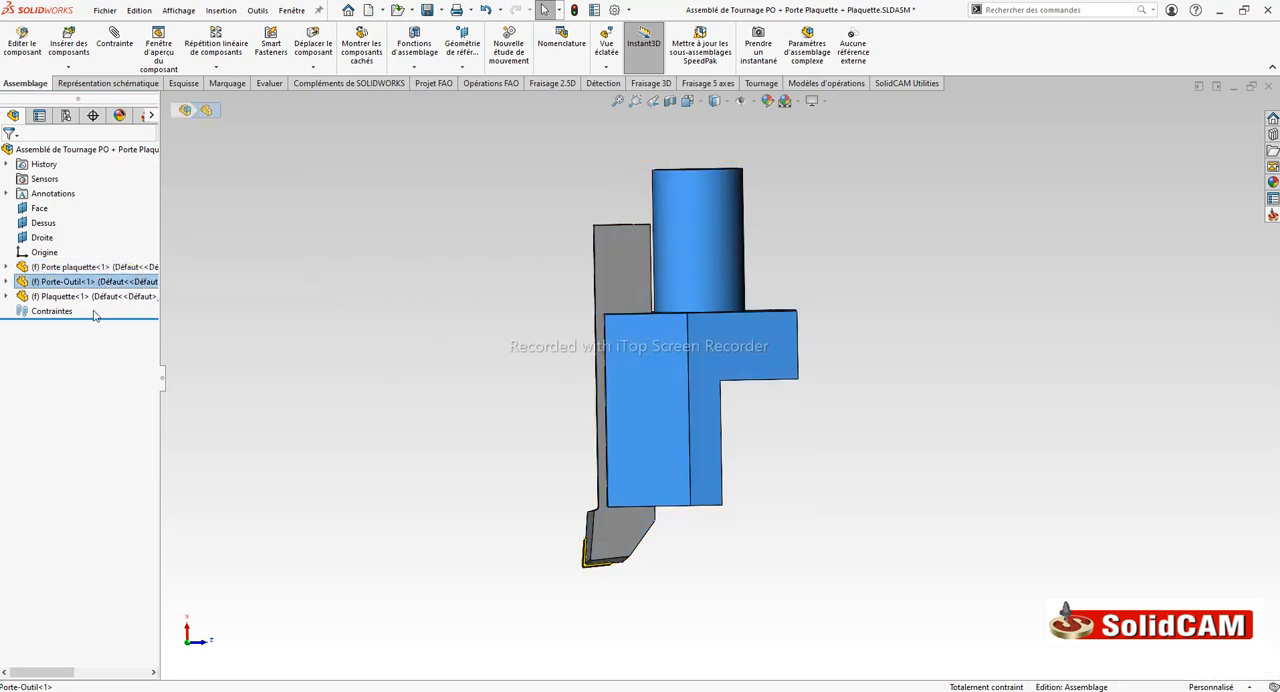
left_click(351, 331)
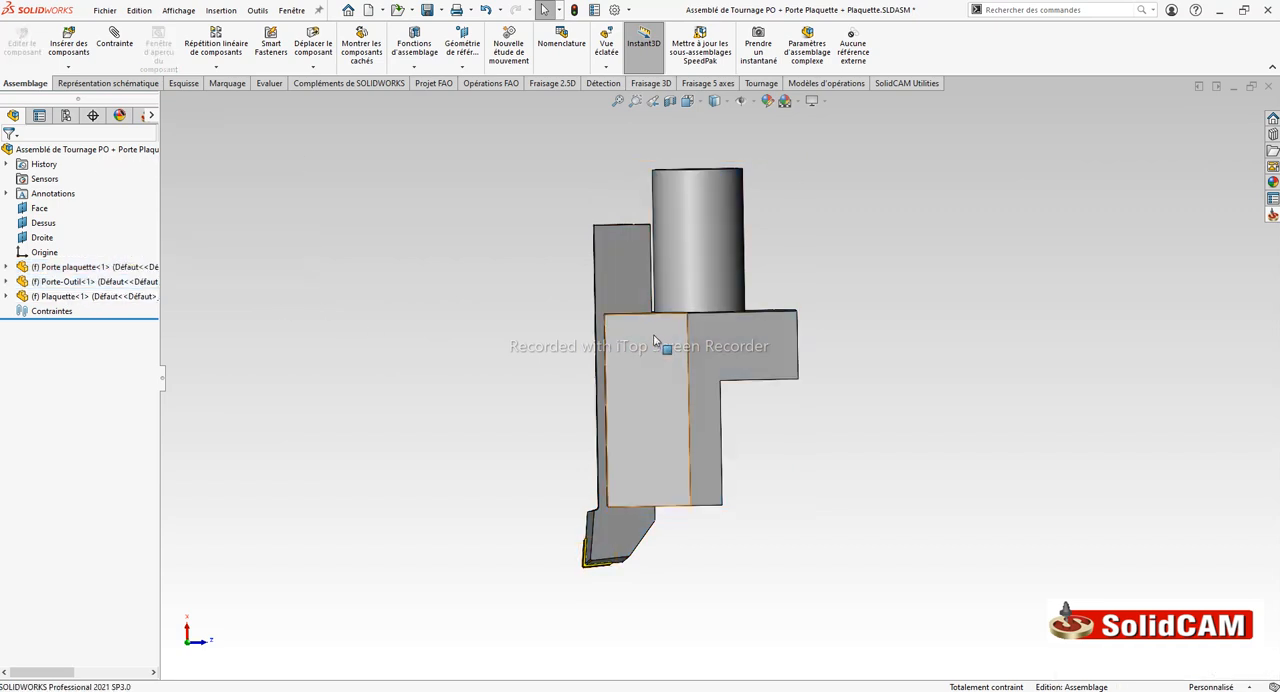
left_click(67, 268)
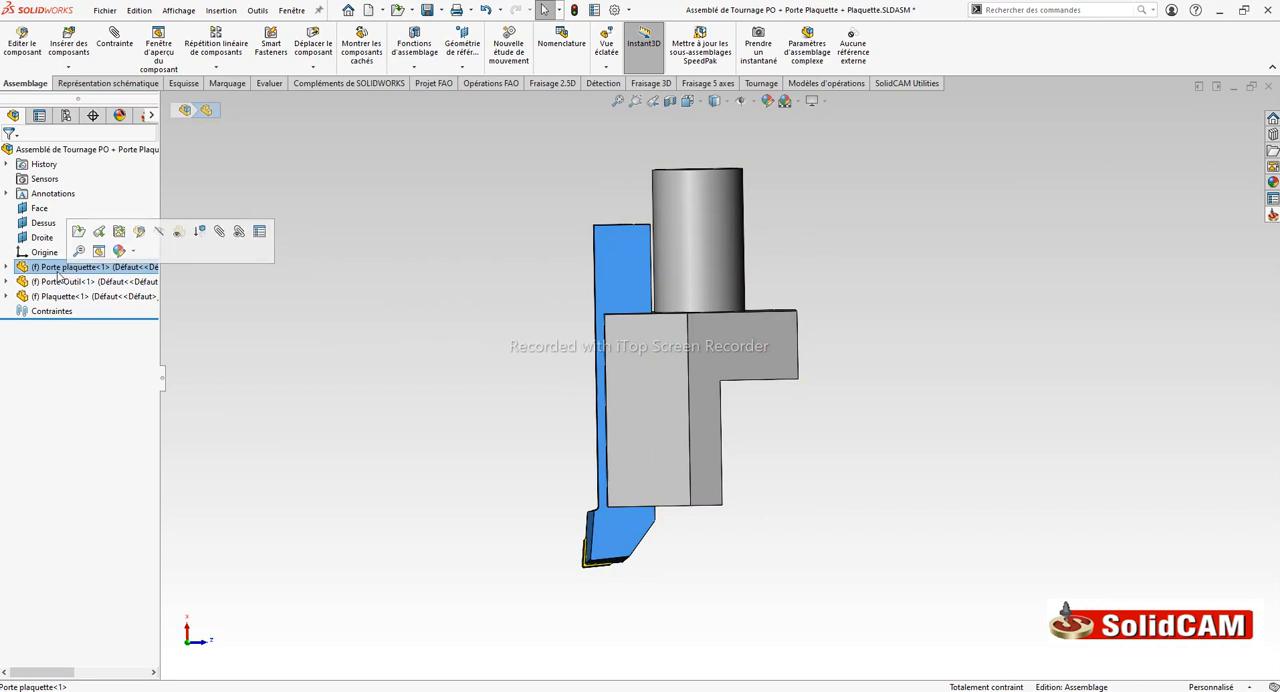
left_click_drag(57, 268, 55, 281)
Check the component order by highlighting the first component, Porte plaquette and Plaquette in turn
left_click(57, 267)
left_click(57, 283)
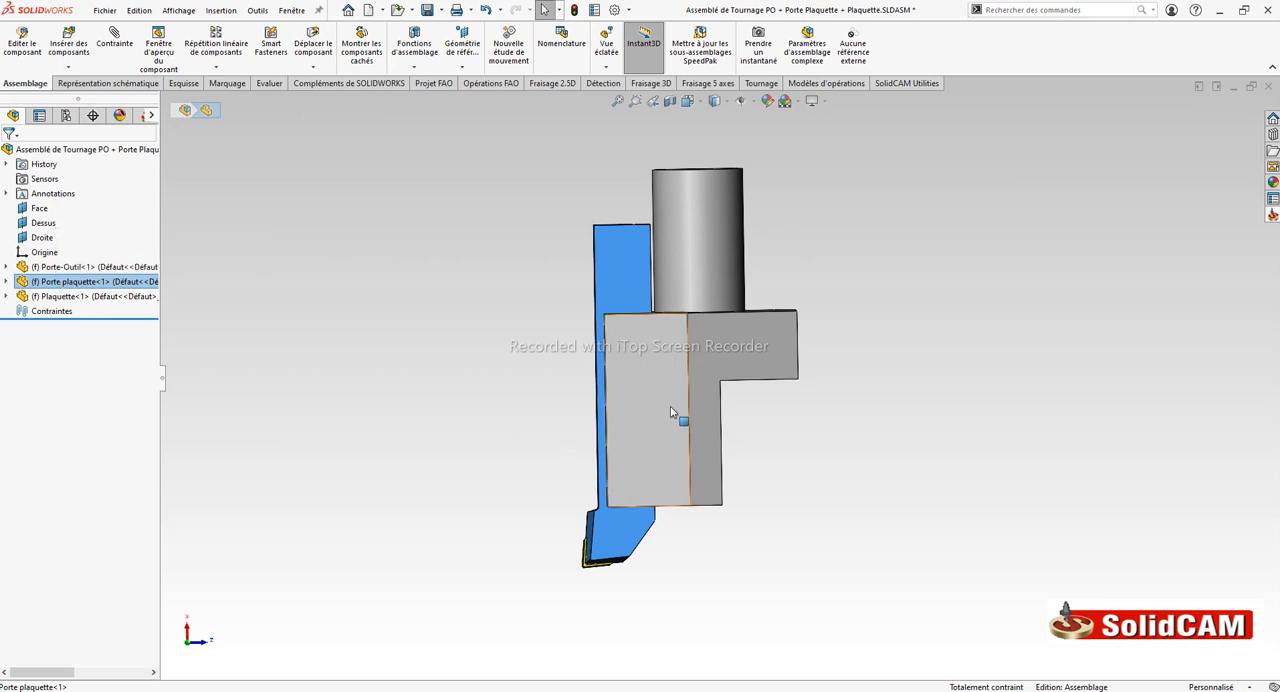
left_click(60, 296)
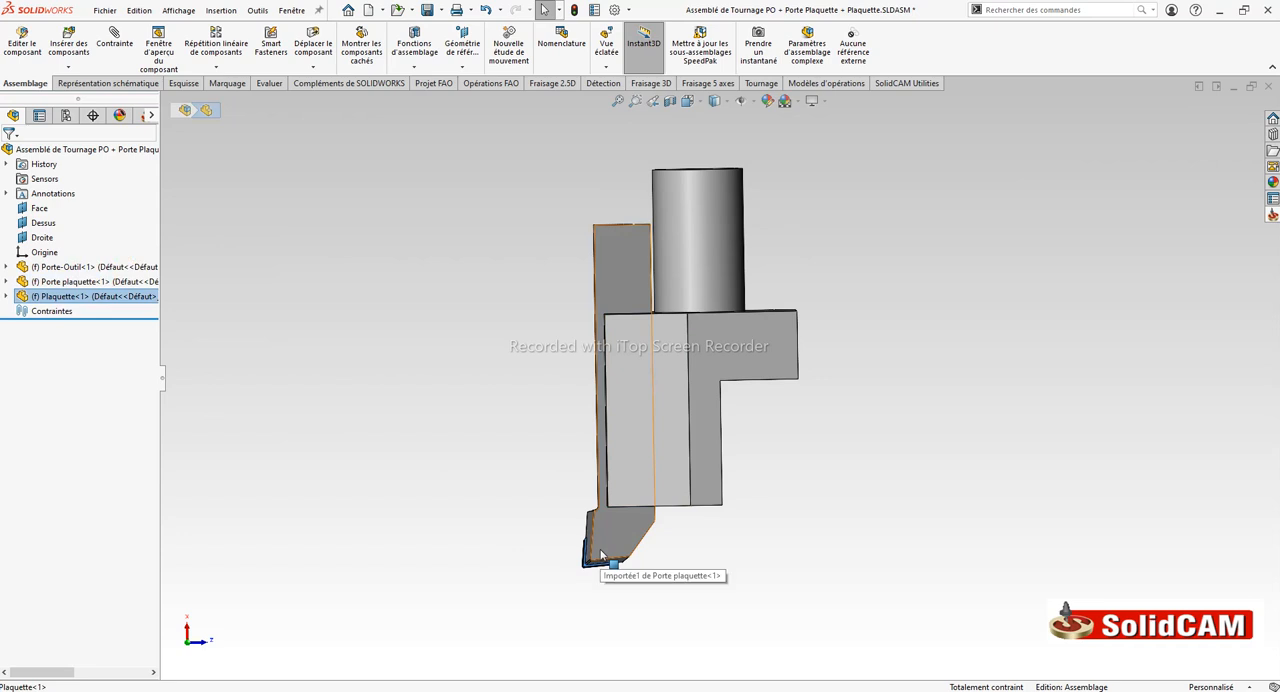
left_click(187, 268)
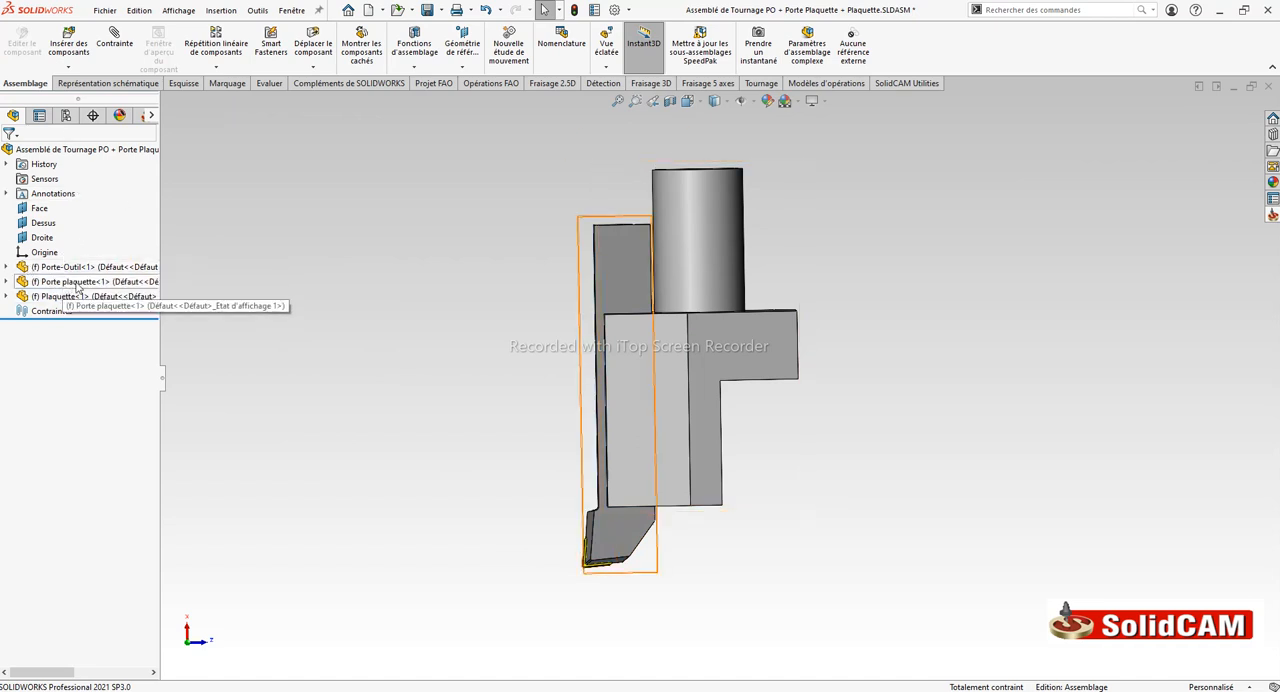
Rebuild and save the turning tool assembly
left_click(429, 10)
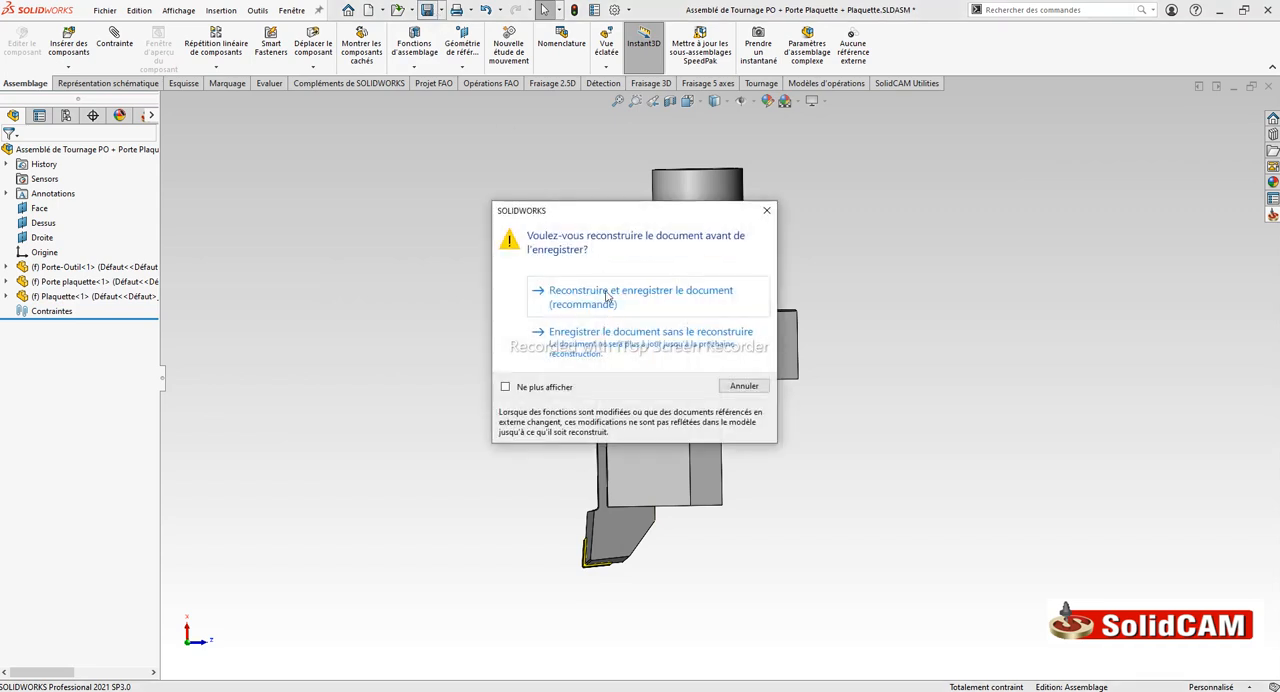
left_click(606, 293)
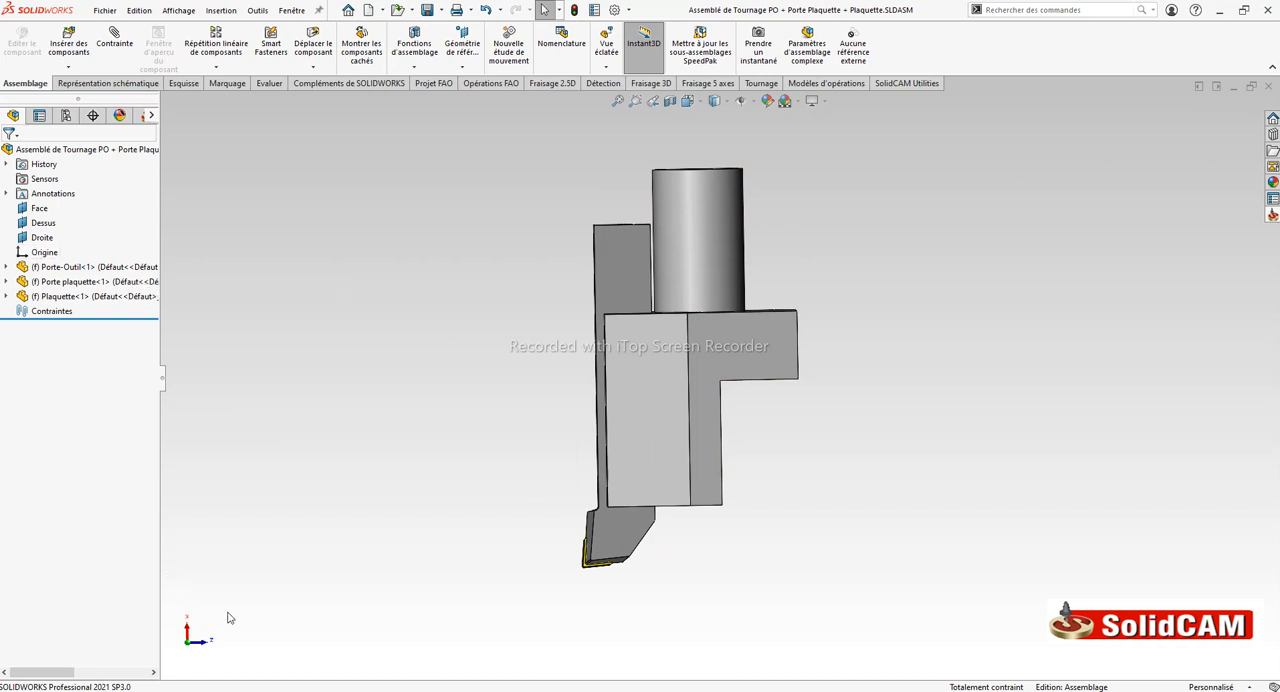
Create a new machine-context tool library in SolidCAM for the EMCO-MAXXTURN45_Sin840D_XYZC_BS machine, keeping the proposed library name
left_click(1272, 217)
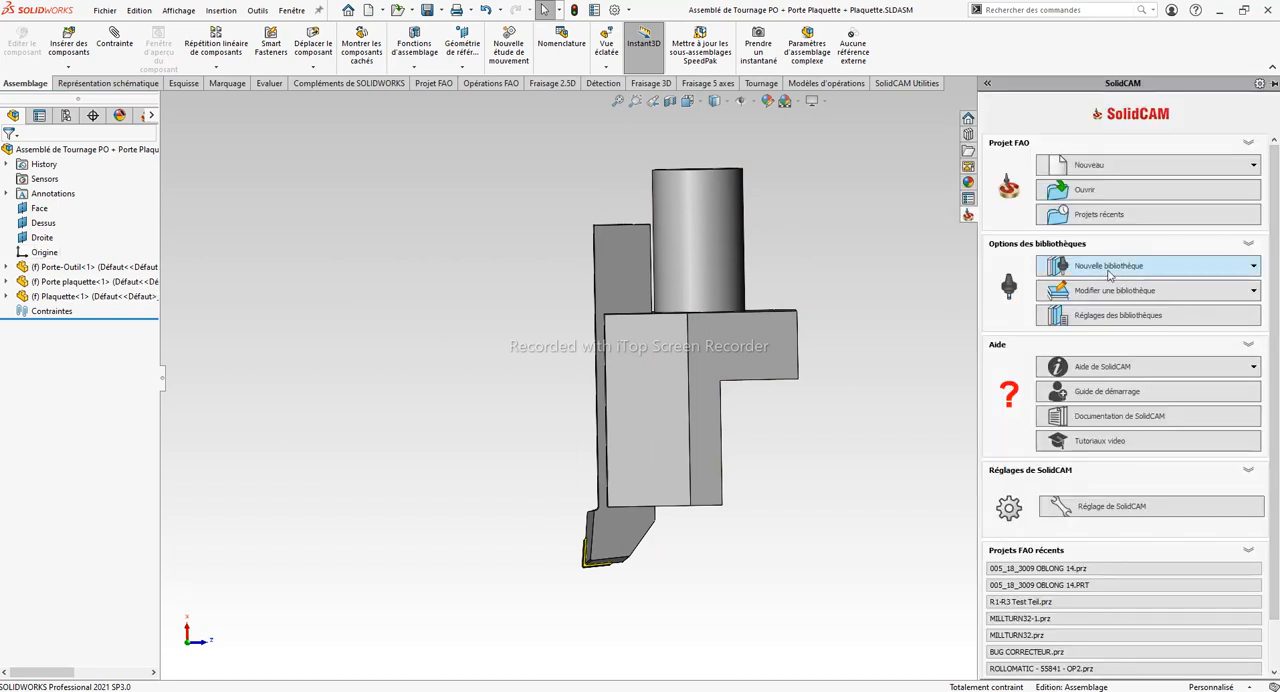
left_click(1123, 267)
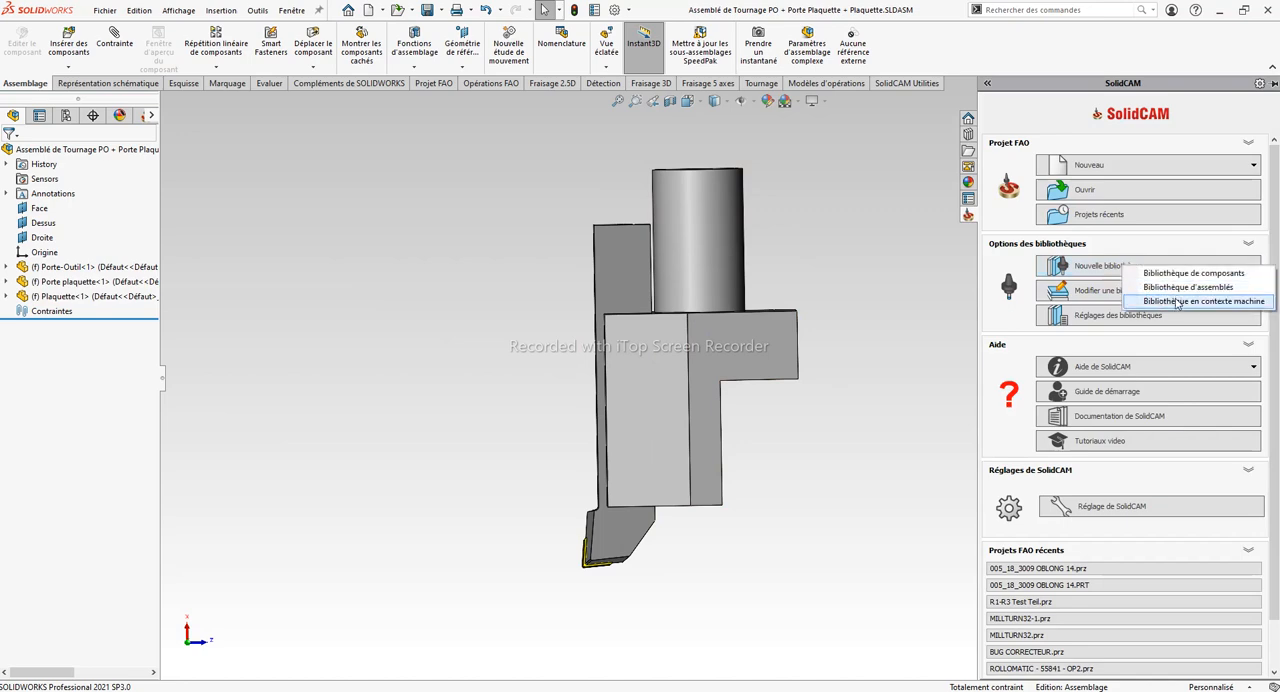
left_click(1177, 302)
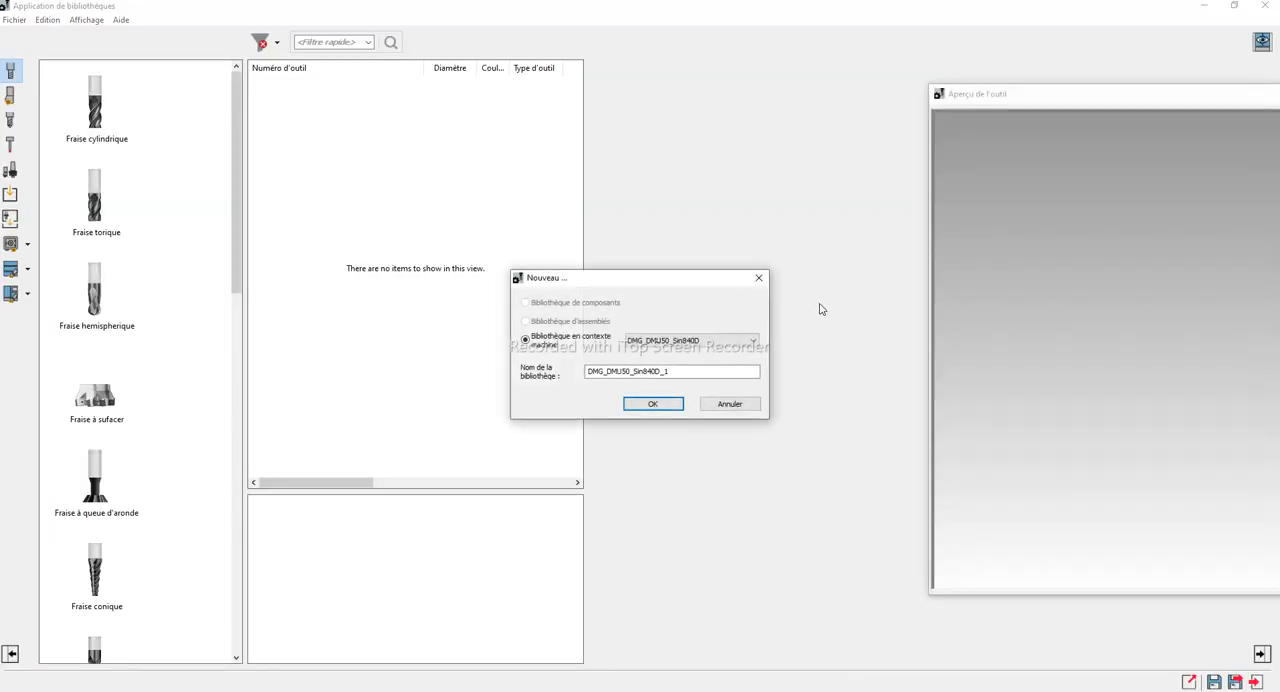
left_click(745, 341)
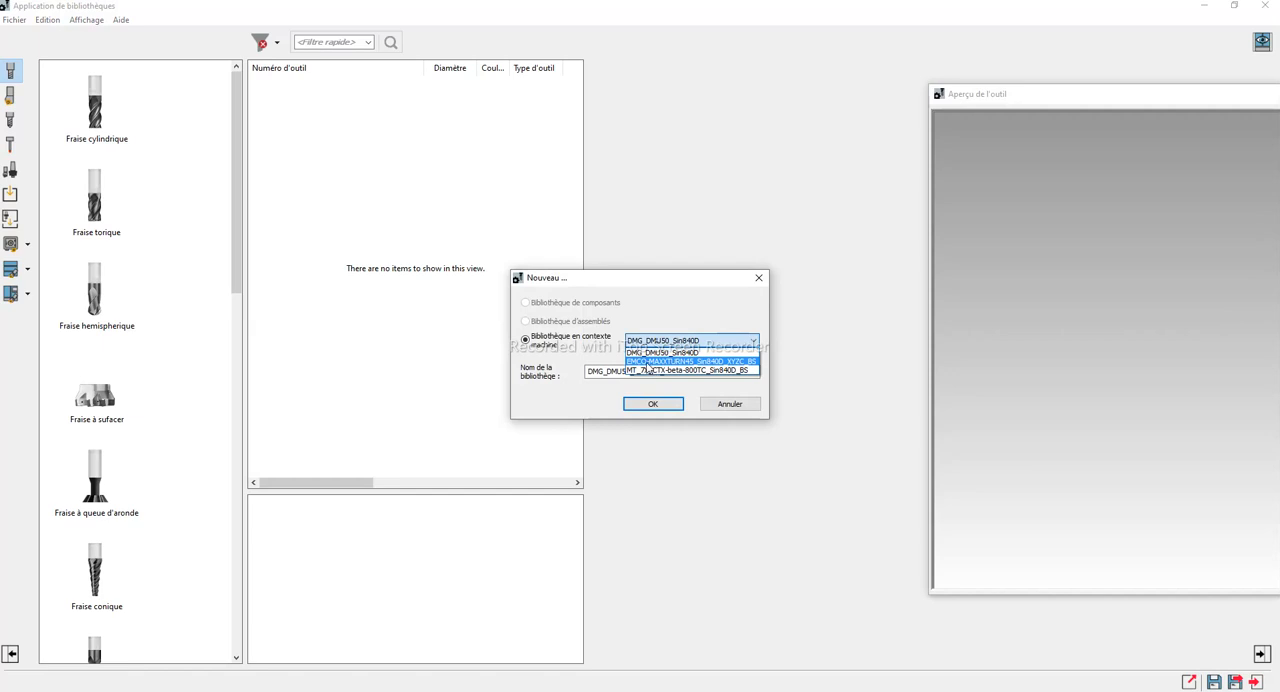
left_click(646, 362)
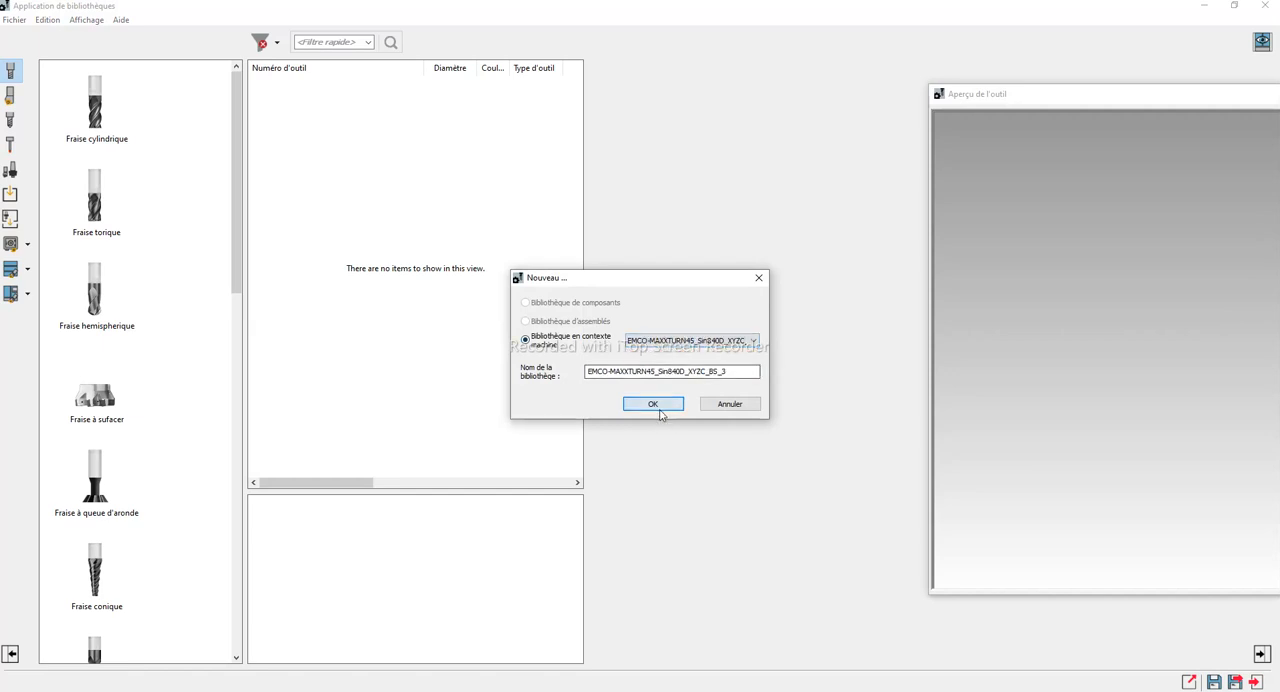
left_click(658, 403)
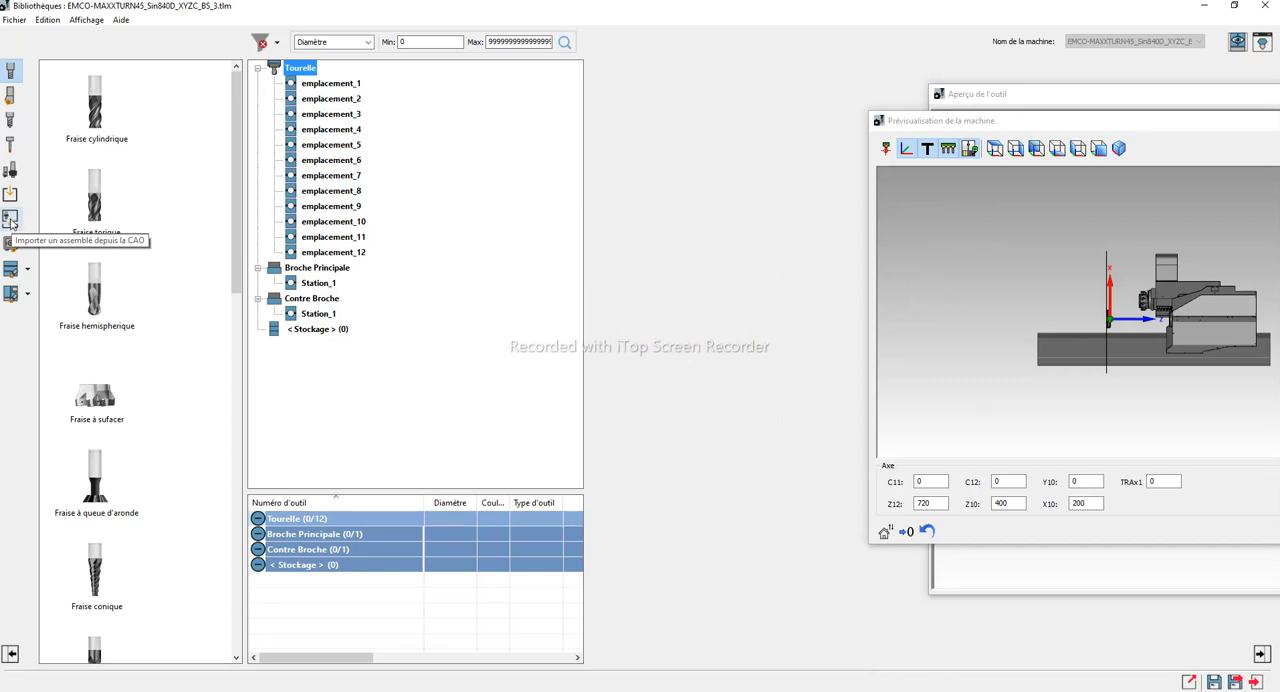
Import the open assembly from CAD into the library and generate it as a turning tool
left_click(10, 220)
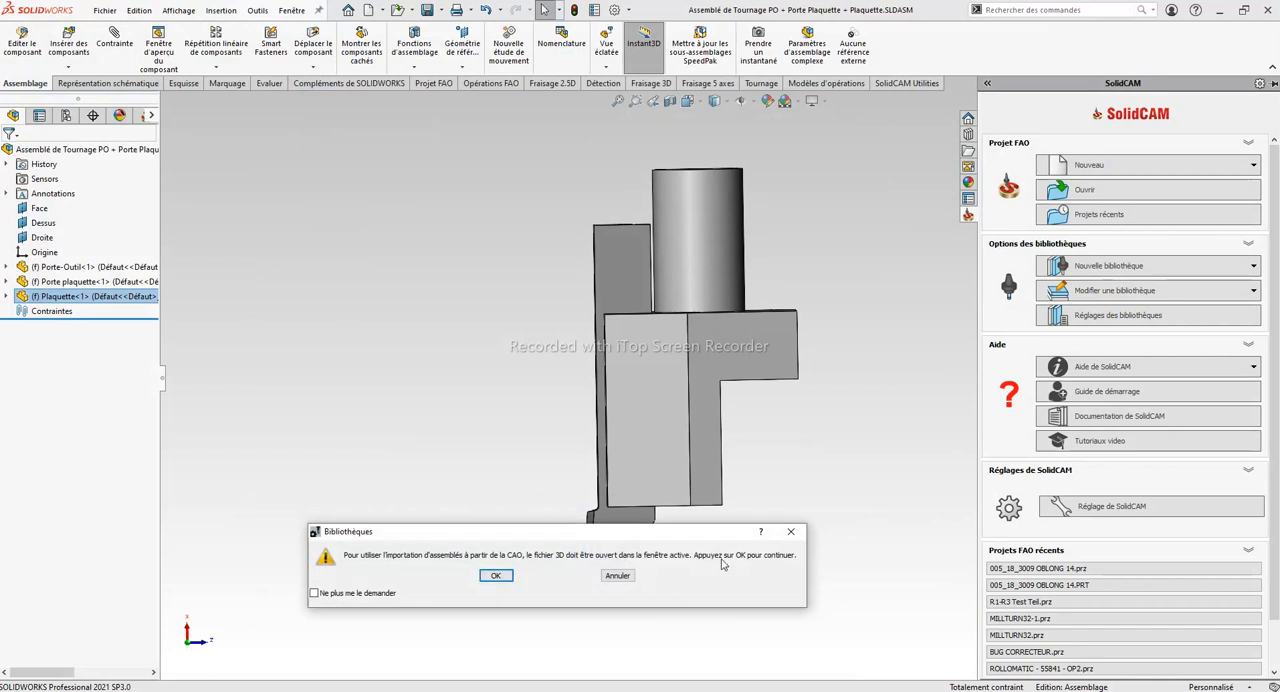
left_click_drag(557, 535, 522, 586)
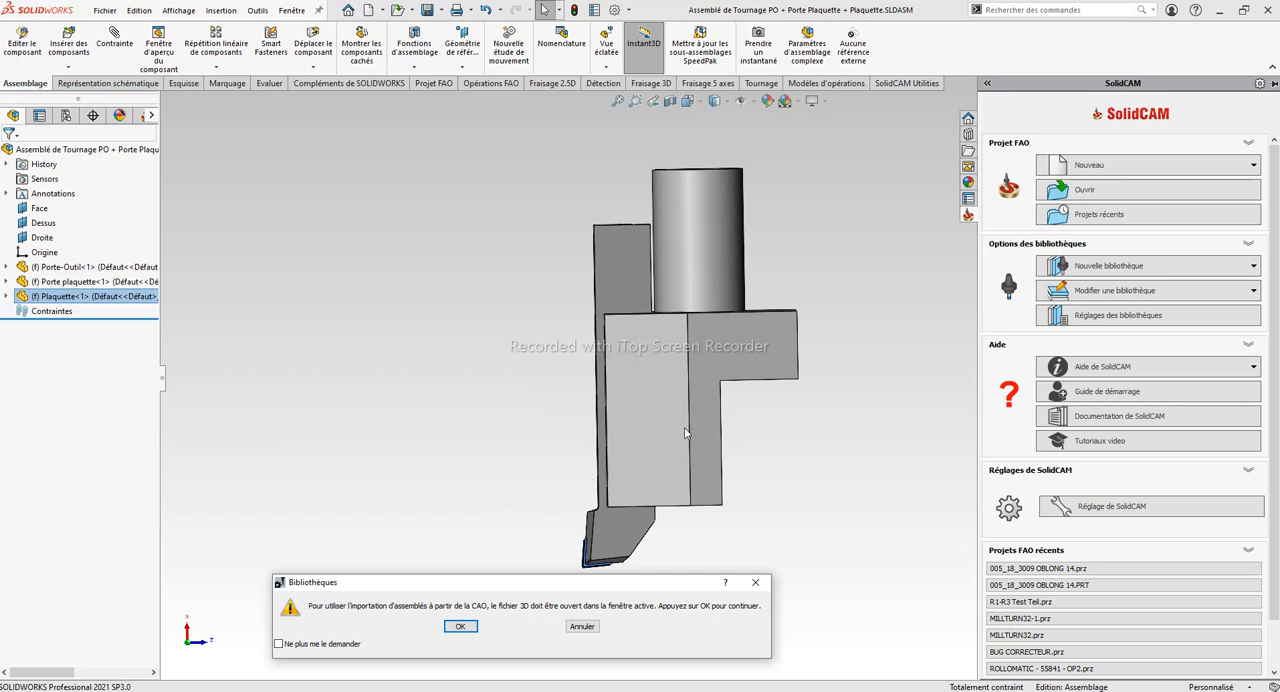
left_click(461, 627)
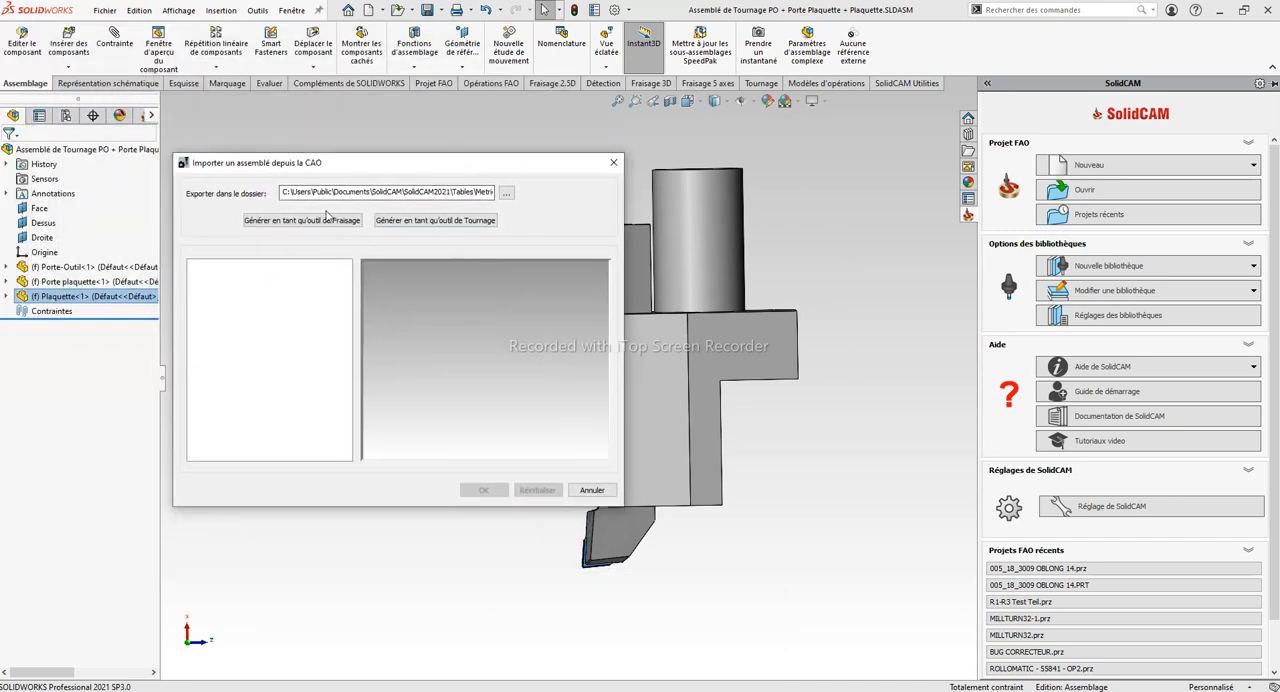
left_click(432, 222)
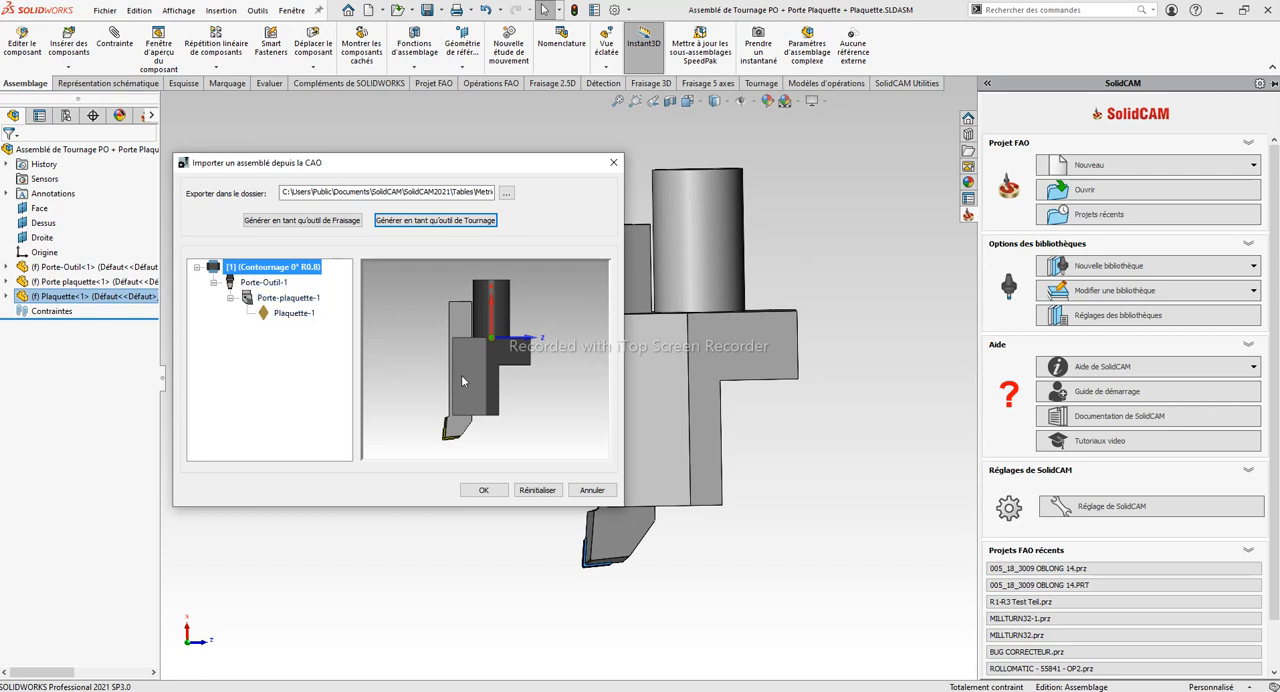
Examine how Porte-Outil-1, Porte-plaquette-1 and Plaquette-1 are assigned in the imported tool's structure and 3D preview
left_click(263, 282)
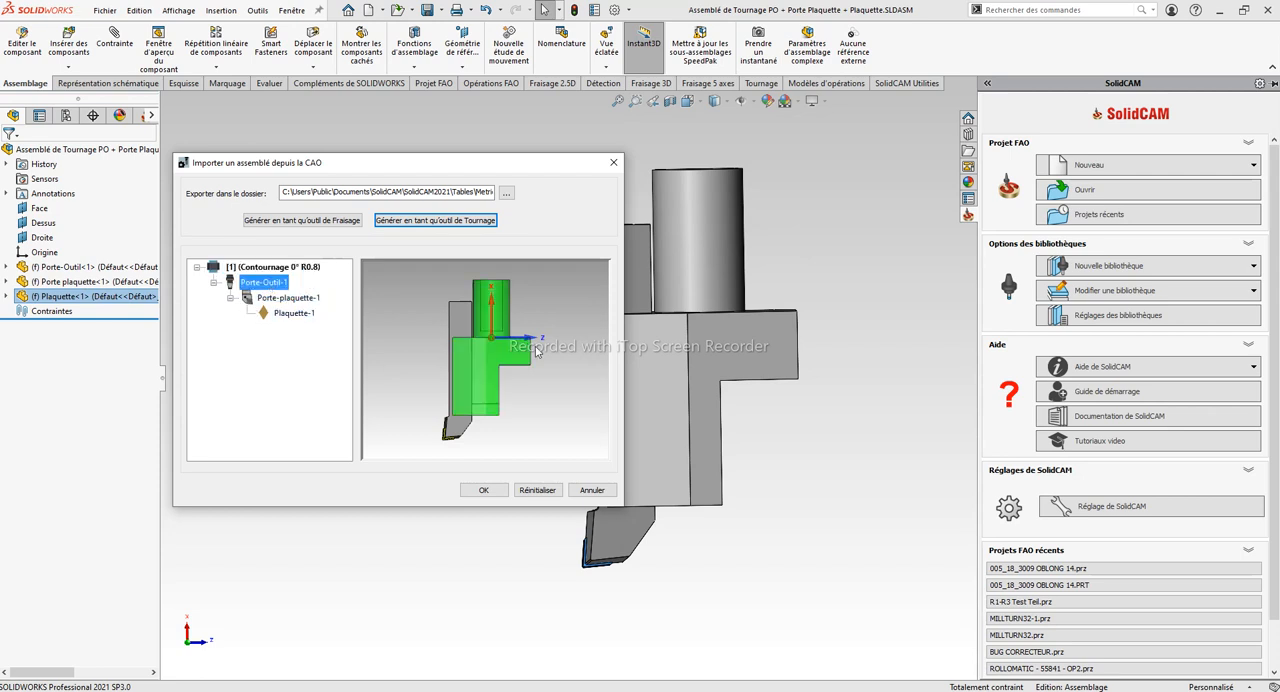
left_click(281, 299)
left_click(284, 314)
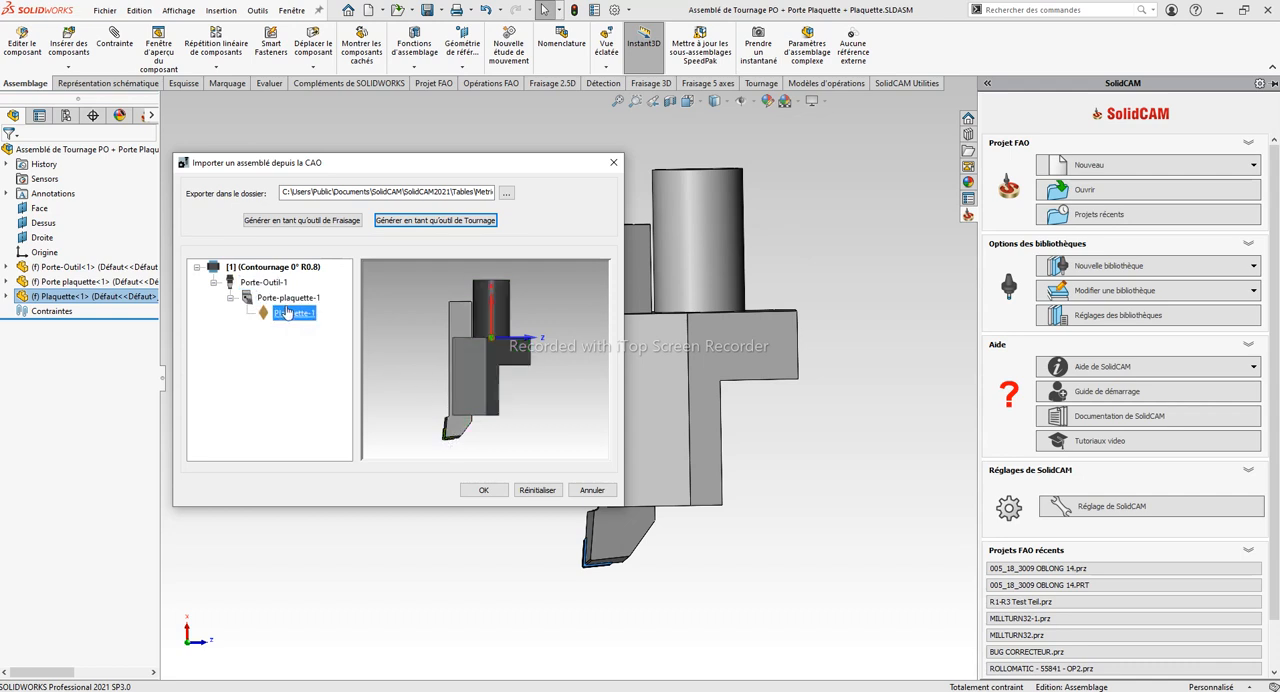
left_click_drag(292, 313, 263, 283)
left_click_drag(265, 318, 288, 298)
left_click_drag(441, 376, 460, 385)
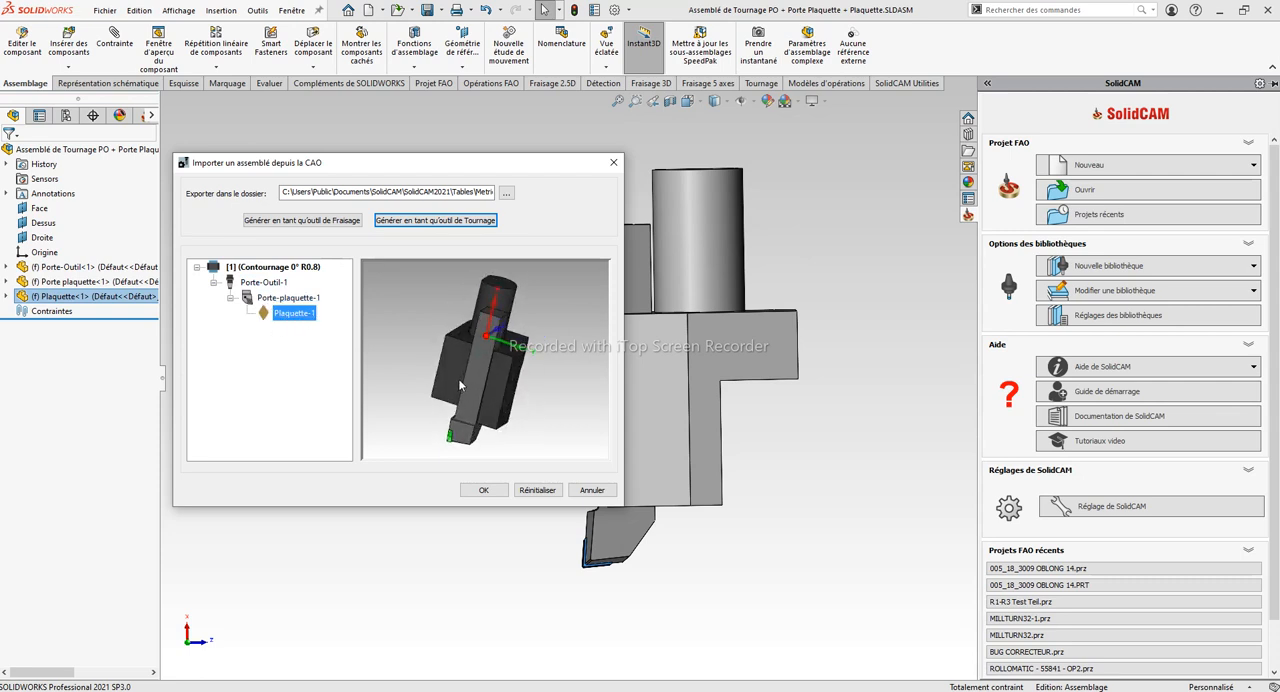
left_click(269, 285)
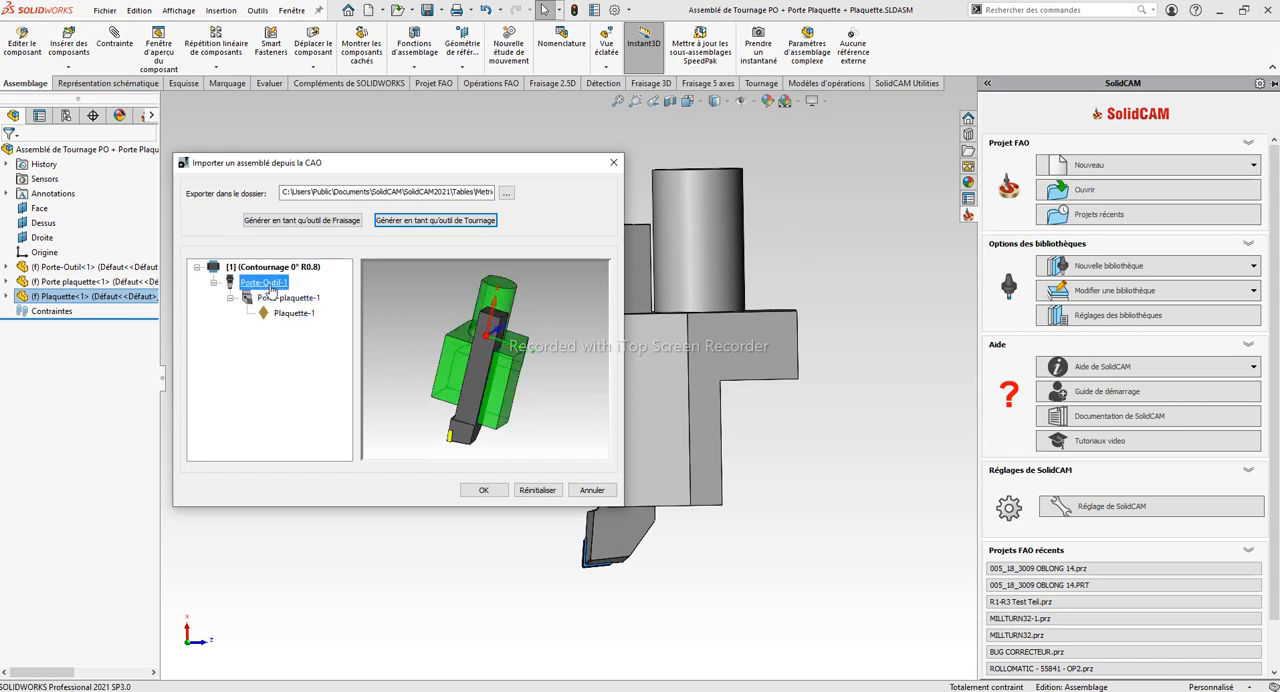
Examine the merge options offered for Porte-Outil-1 and Porte-plaquette-1, and check Plaquette-1 in the 3D preview
left_click(279, 305, "ctrl")
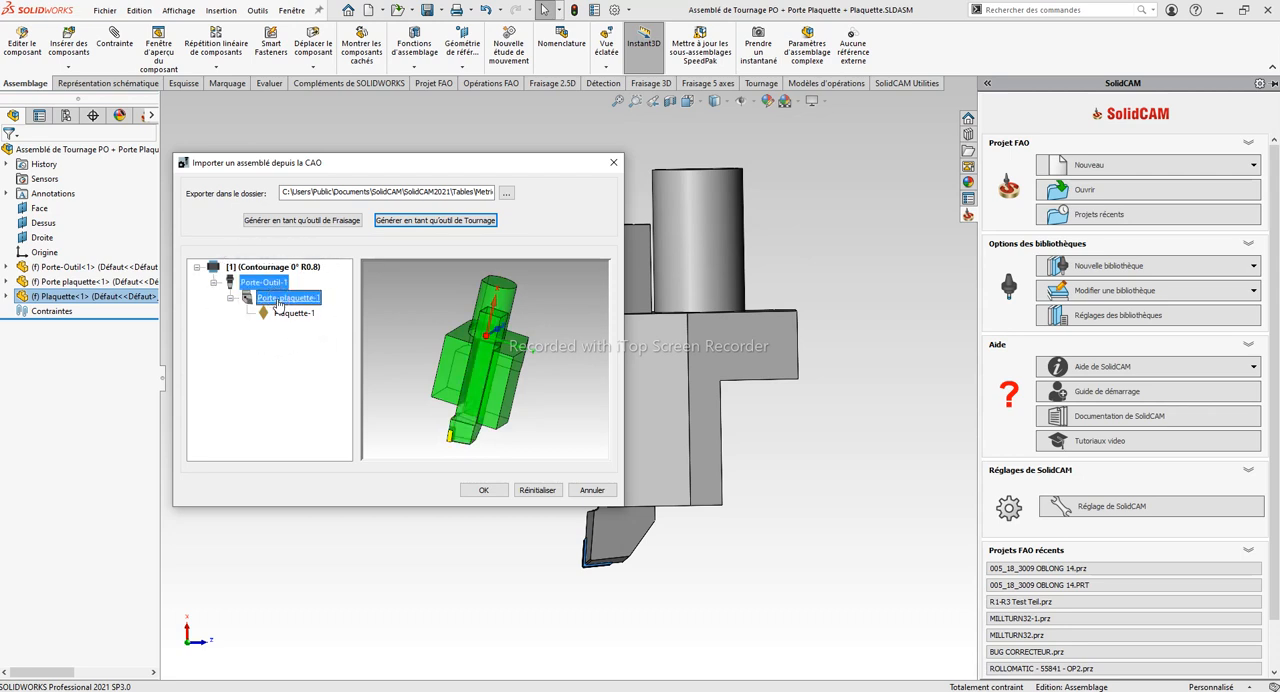
right_click(278, 306)
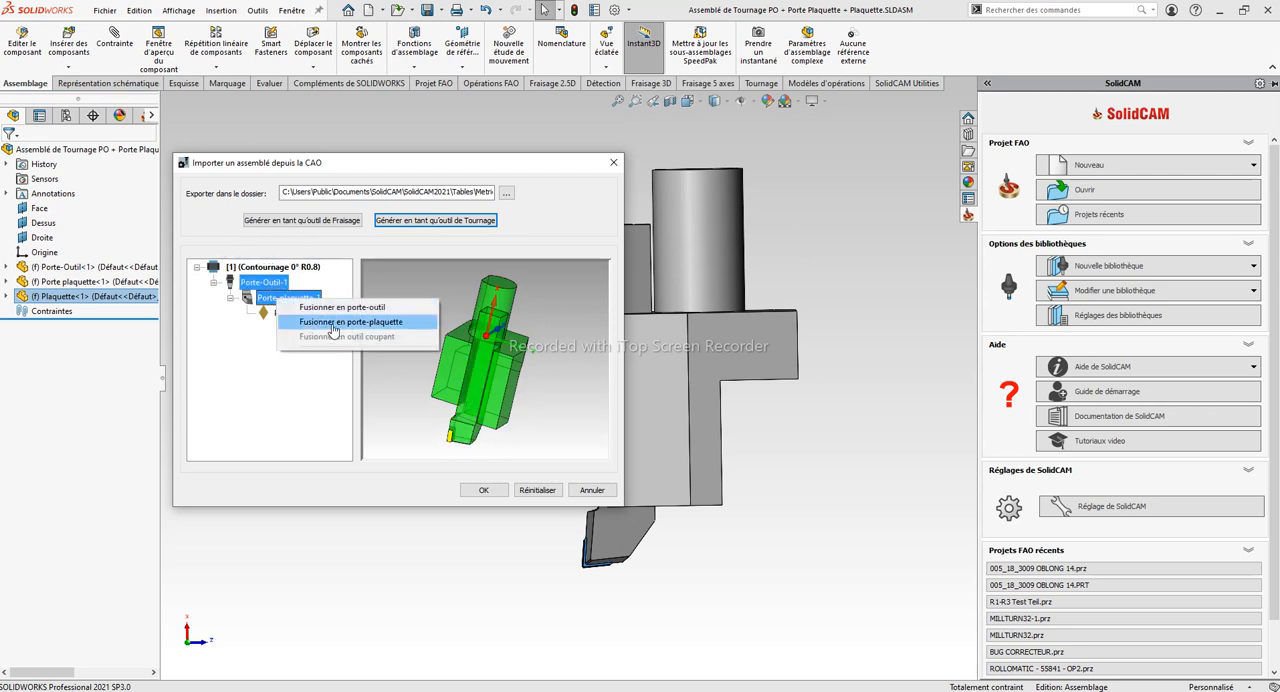
left_click(254, 399)
left_click(293, 313)
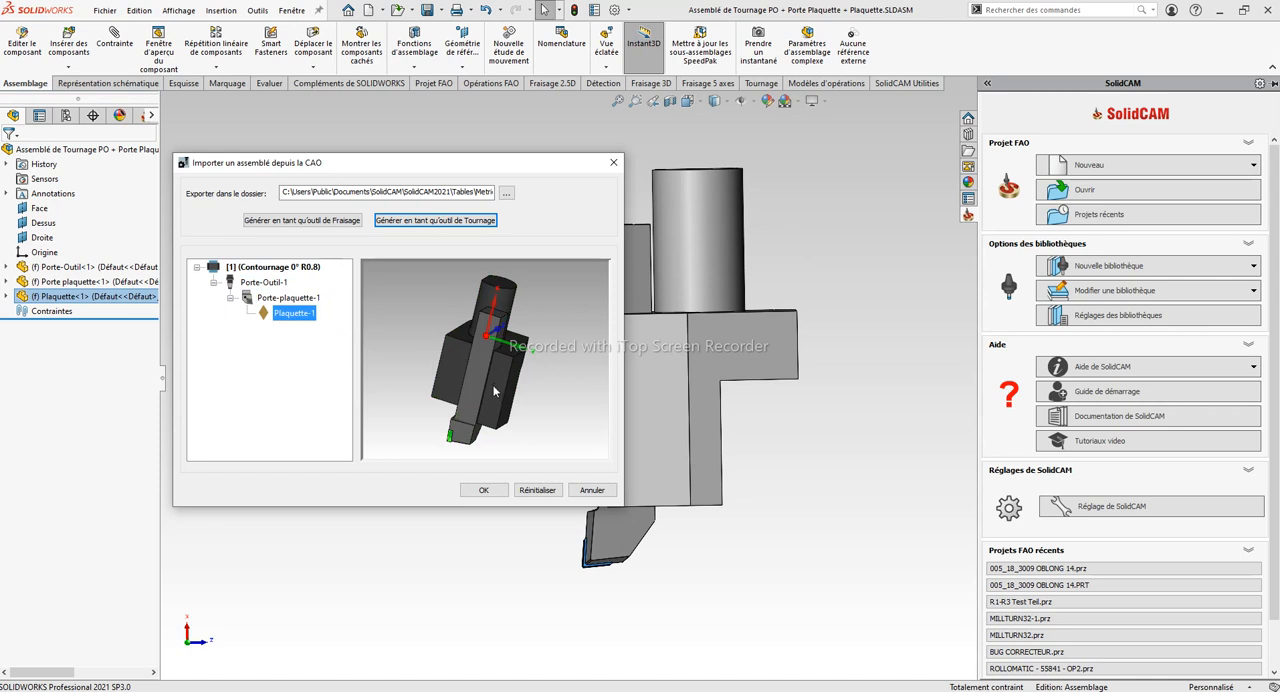
left_click_drag(490, 404, 493, 372)
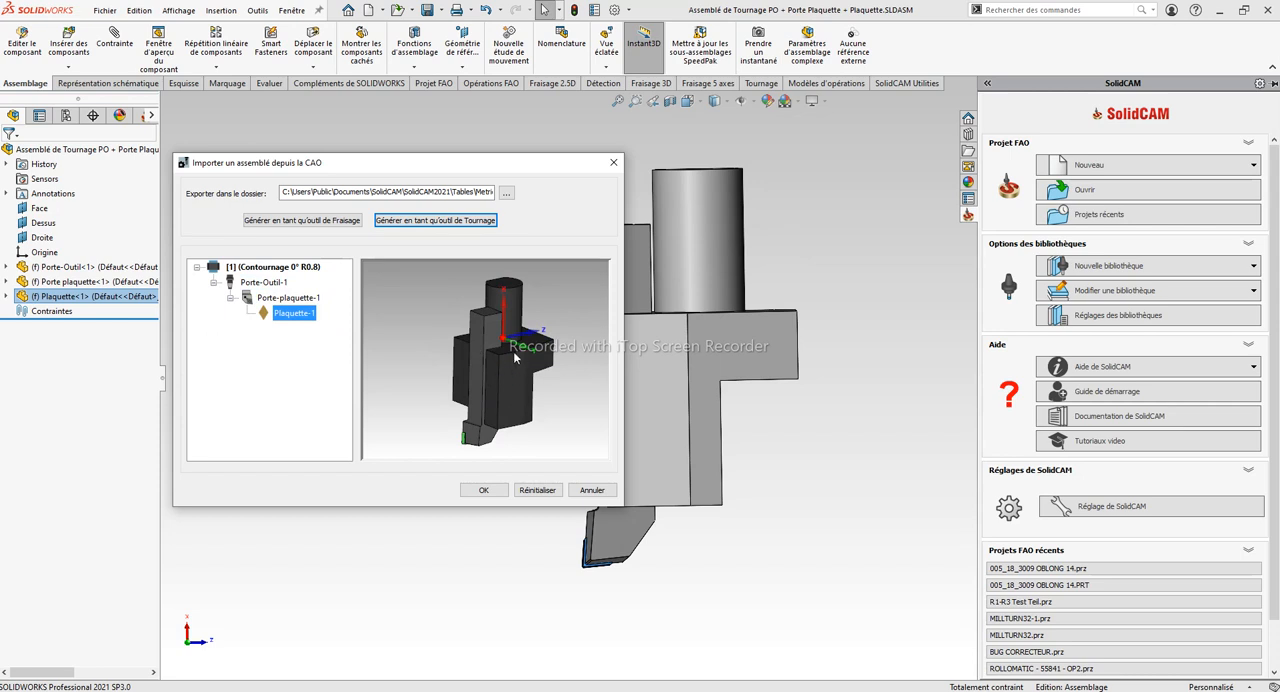
mouse_move(525, 380)
left_mouse_down()
mouse_move(494, 351)
mouse_move(515, 376)
left_mouse_up()
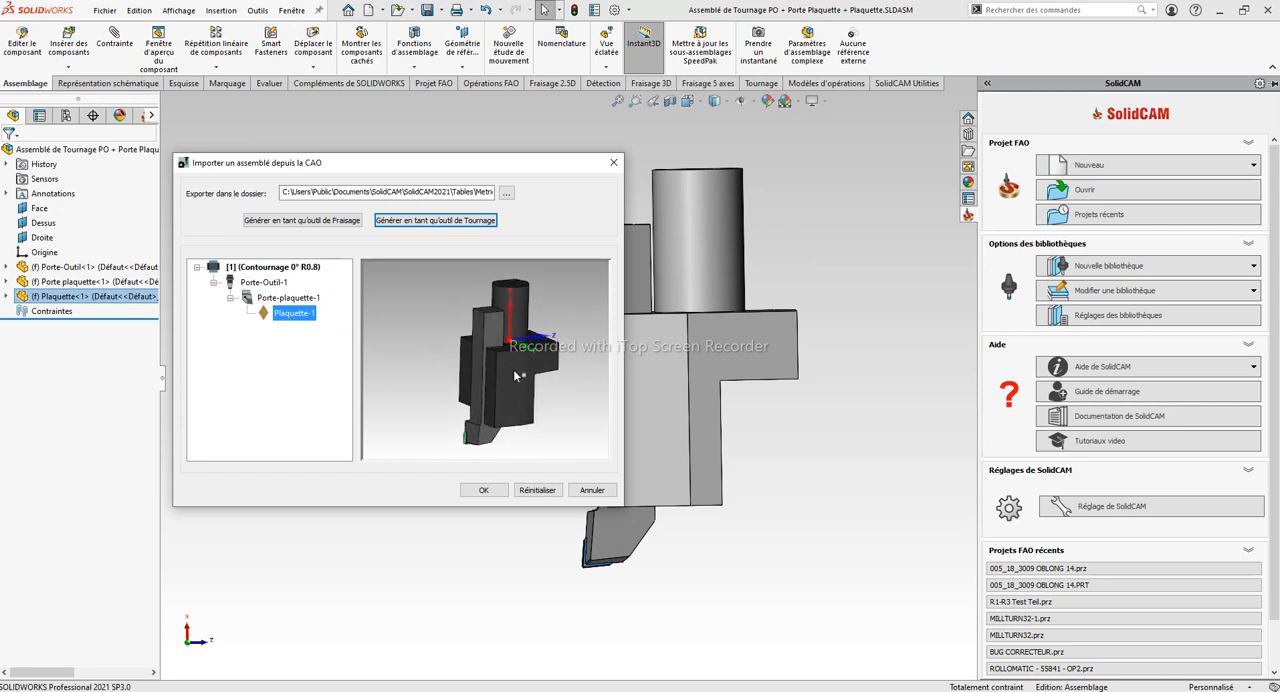
Examine the turning tool types that Plaquette-1 can be changed to, and inspect the assembly preview
right_click(293, 314)
mouse_move(412, 355)
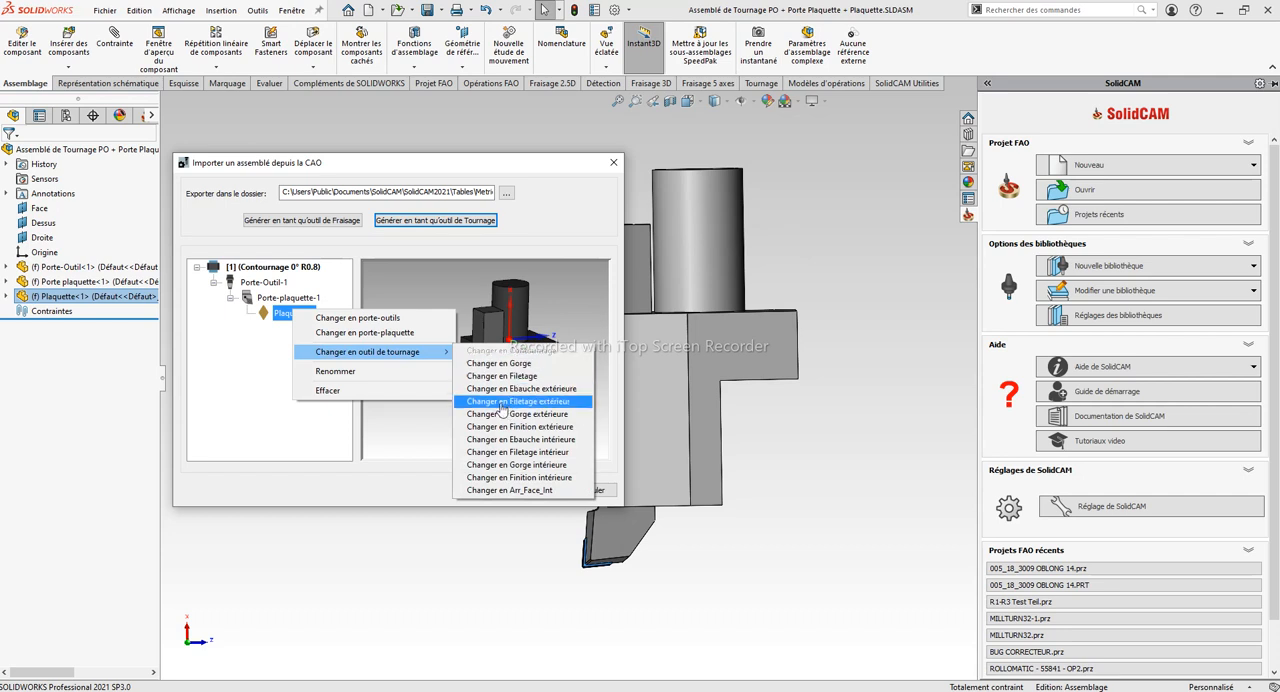
left_click(556, 294)
left_click_drag(556, 294, 432, 352)
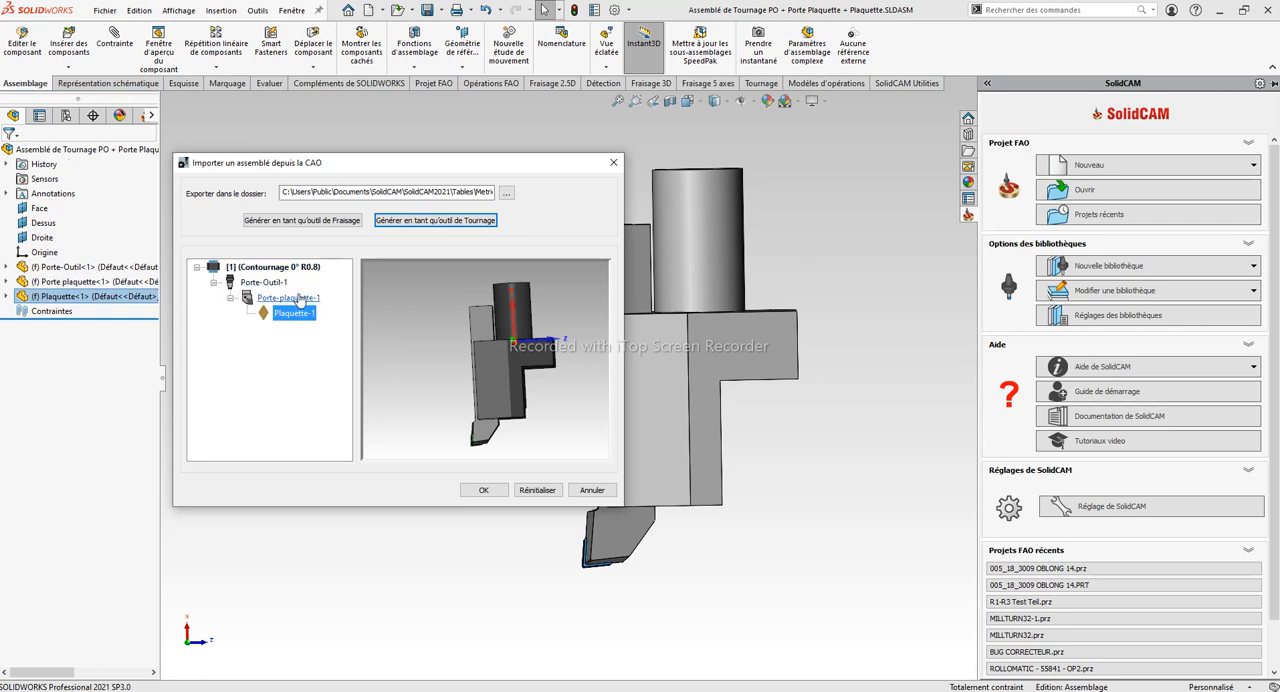
middle_click_drag(546, 402, 547, 409)
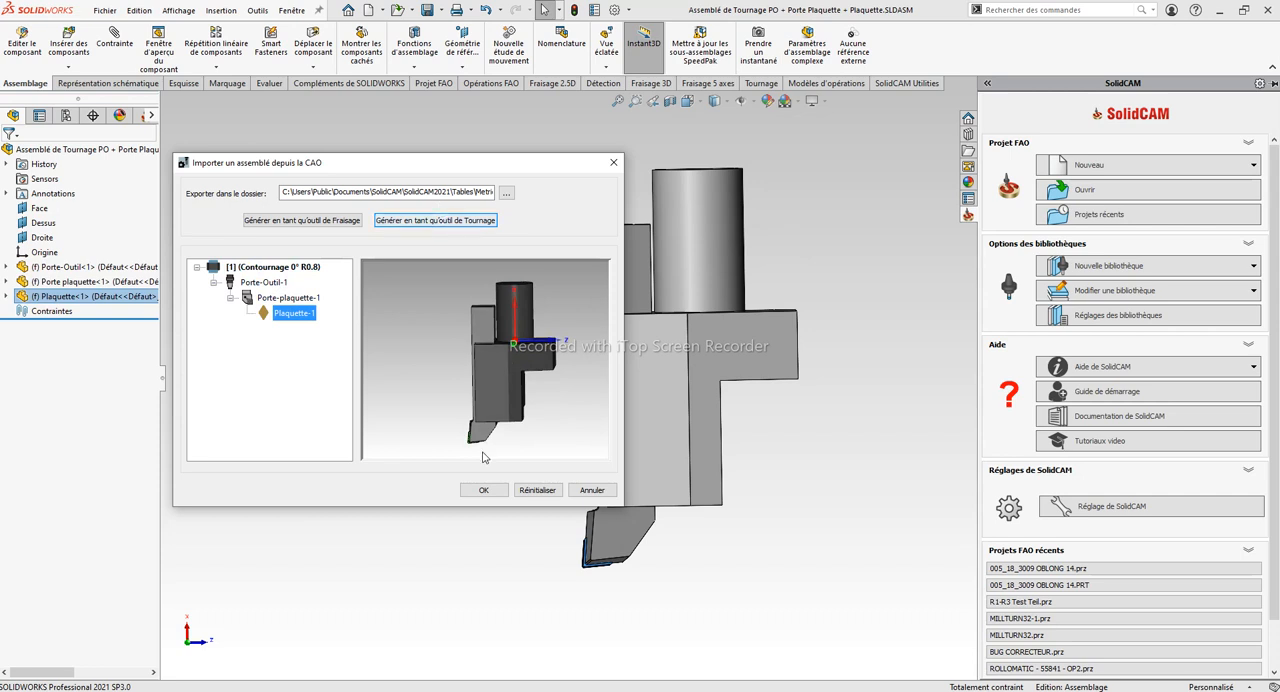
Confirm the assembly import and mount the imported Contournage 0° R0.8 tool on turret station emplacement_1
left_click(484, 490)
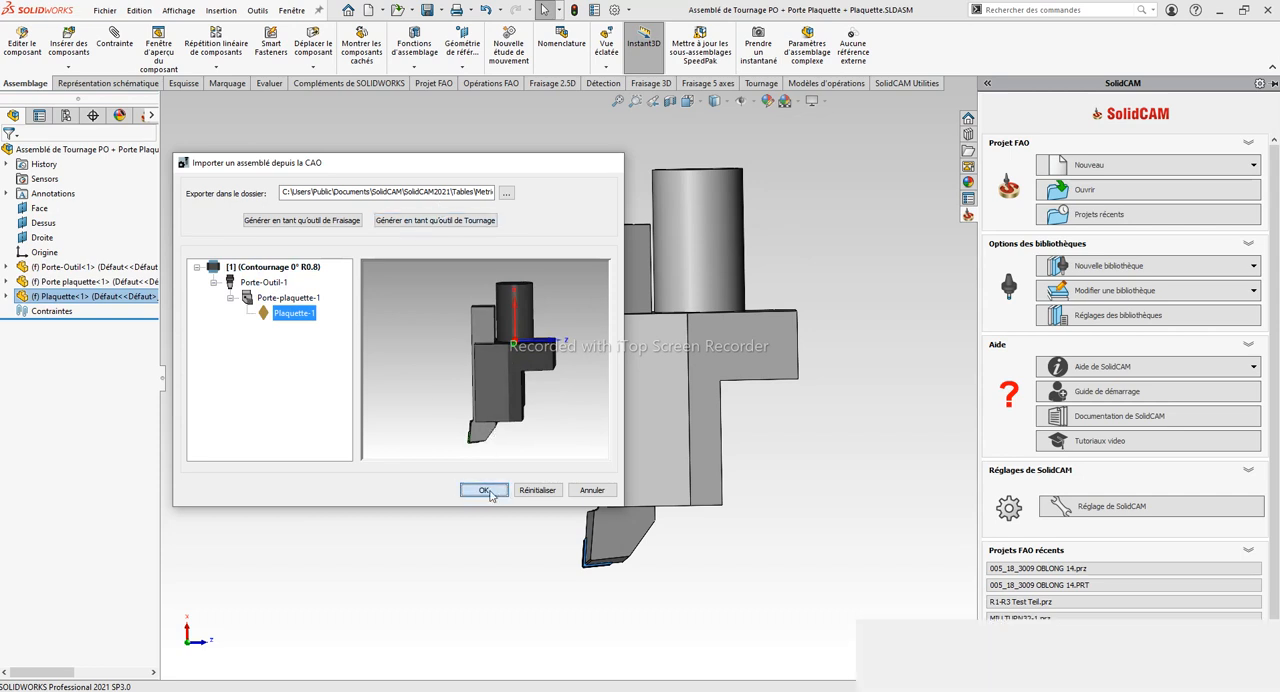
left_click(128, 85)
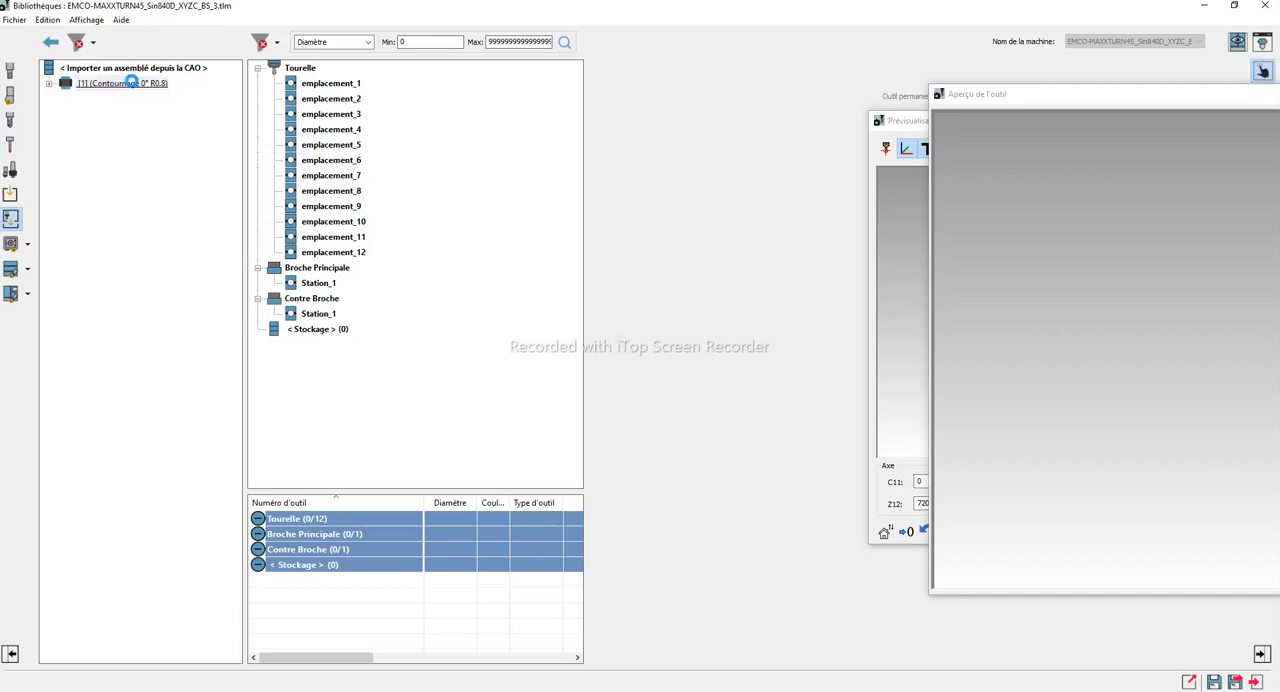
left_click_drag(113, 88, 358, 90)
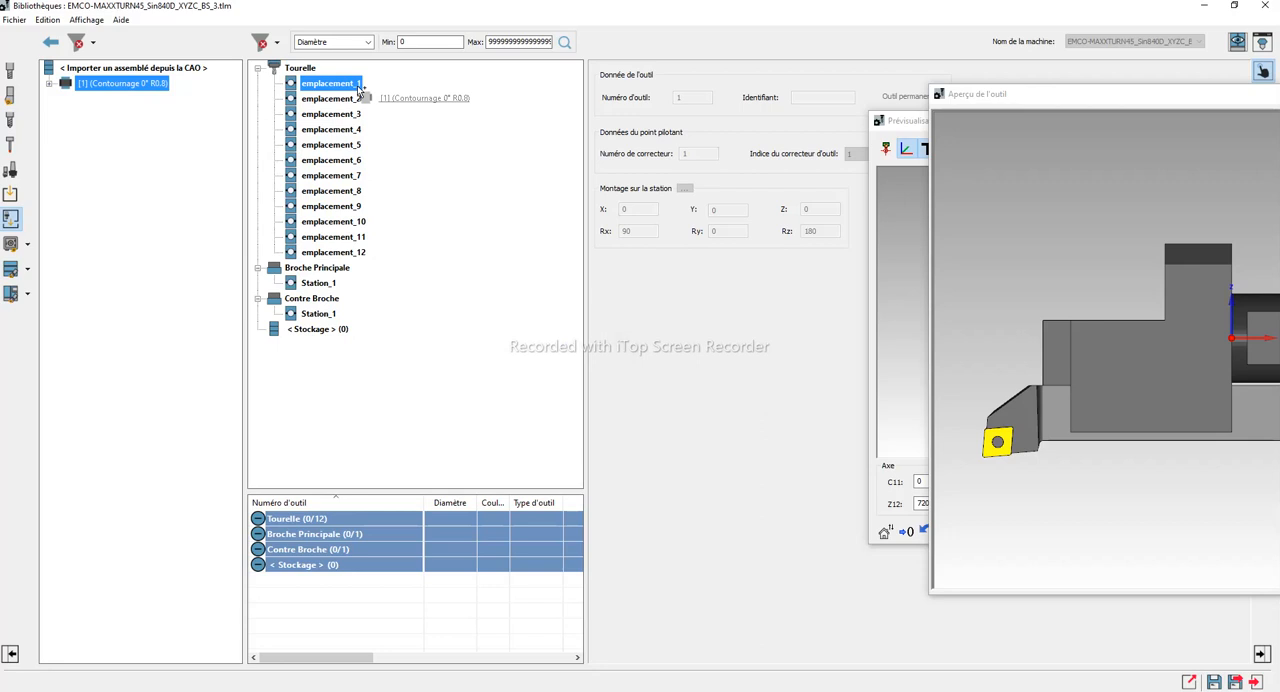
left_click_drag(358, 90, 352, 88)
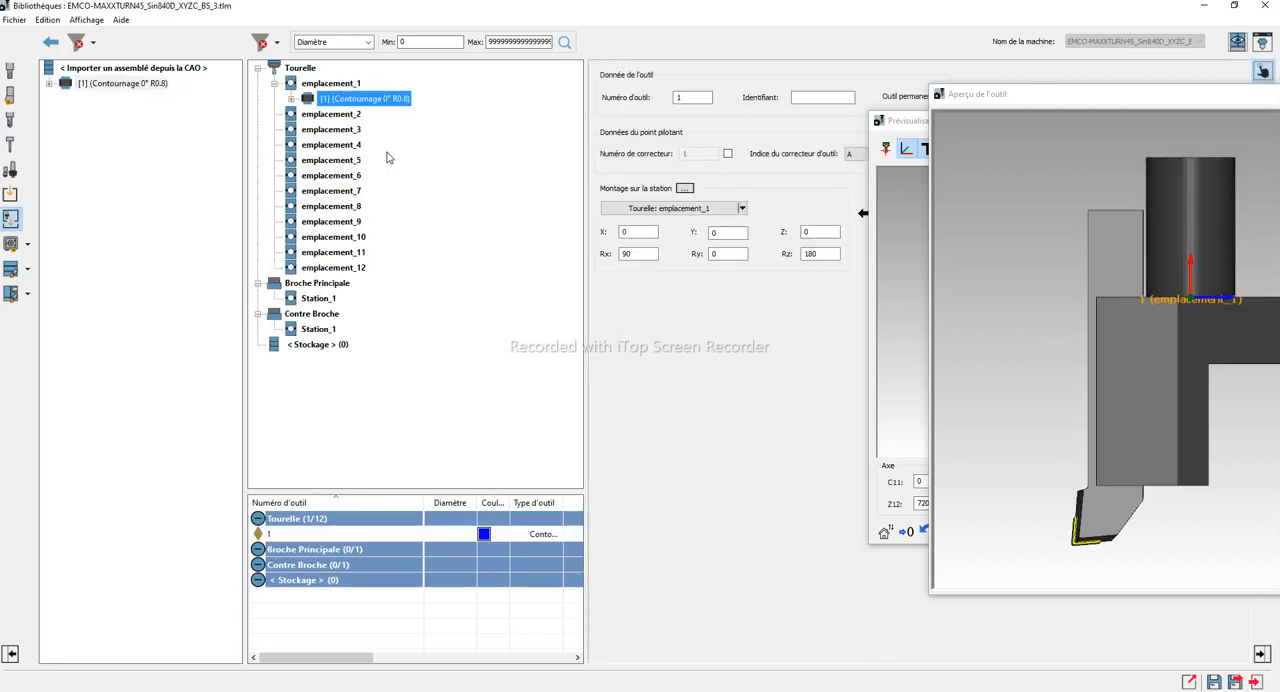
Examine the mounted tool's position and orientation on the turret in the machine preview
left_click(901, 219)
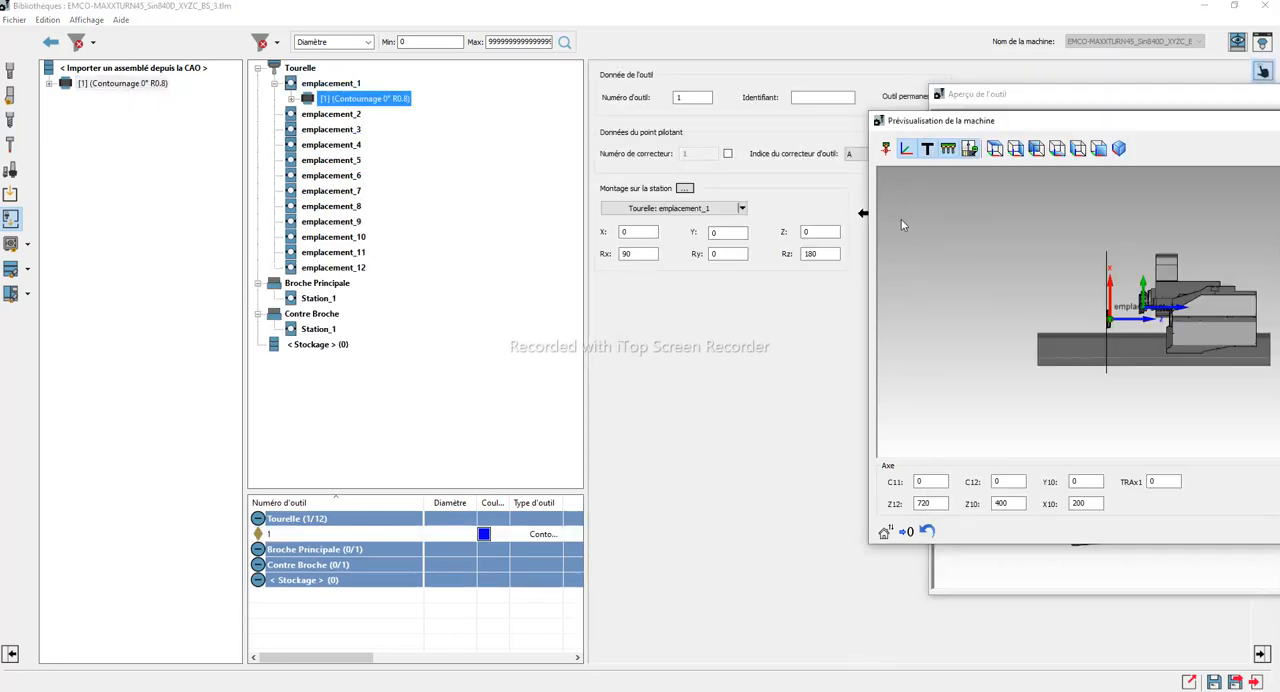
left_click(888, 152)
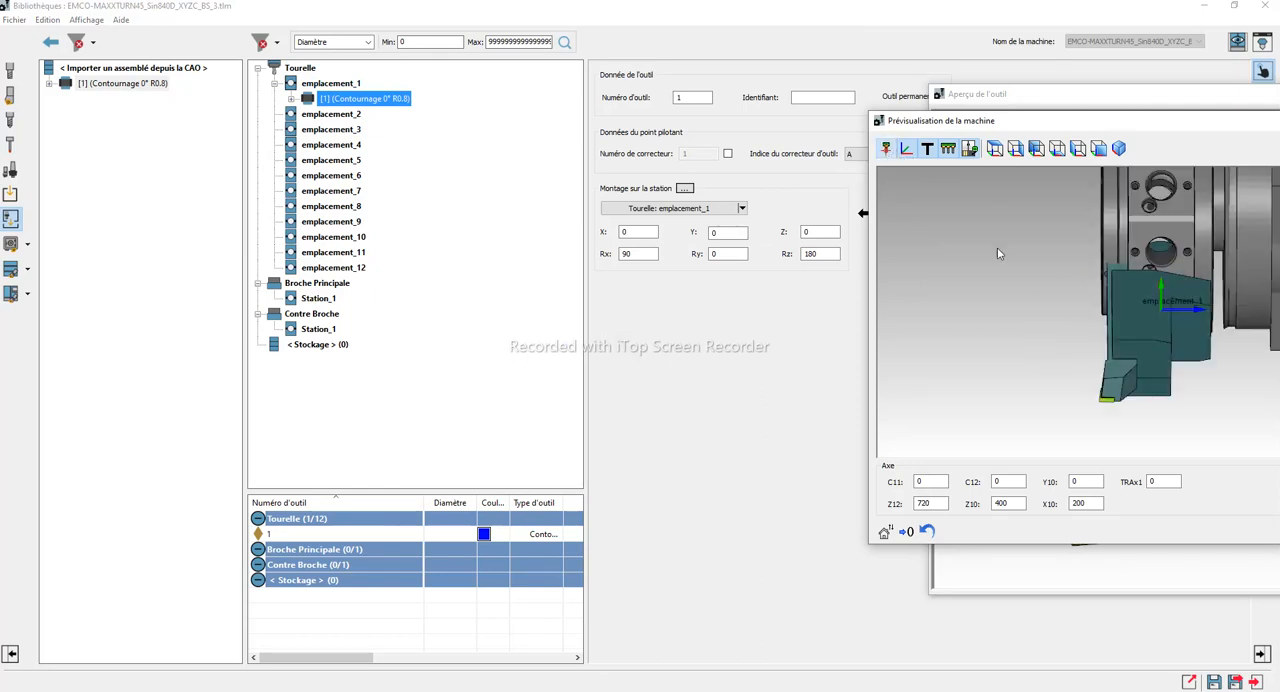
middle_click_drag(1113, 350, 1116, 394)
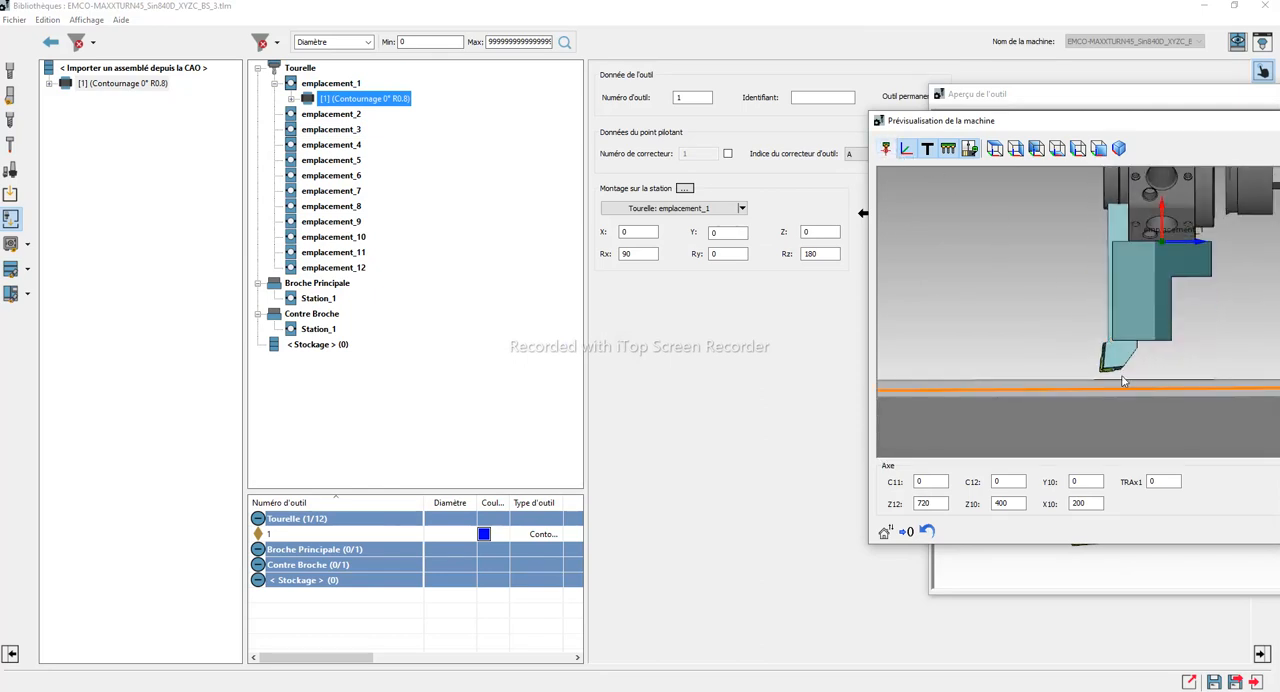
scroll(1167, 262, "down", 4)
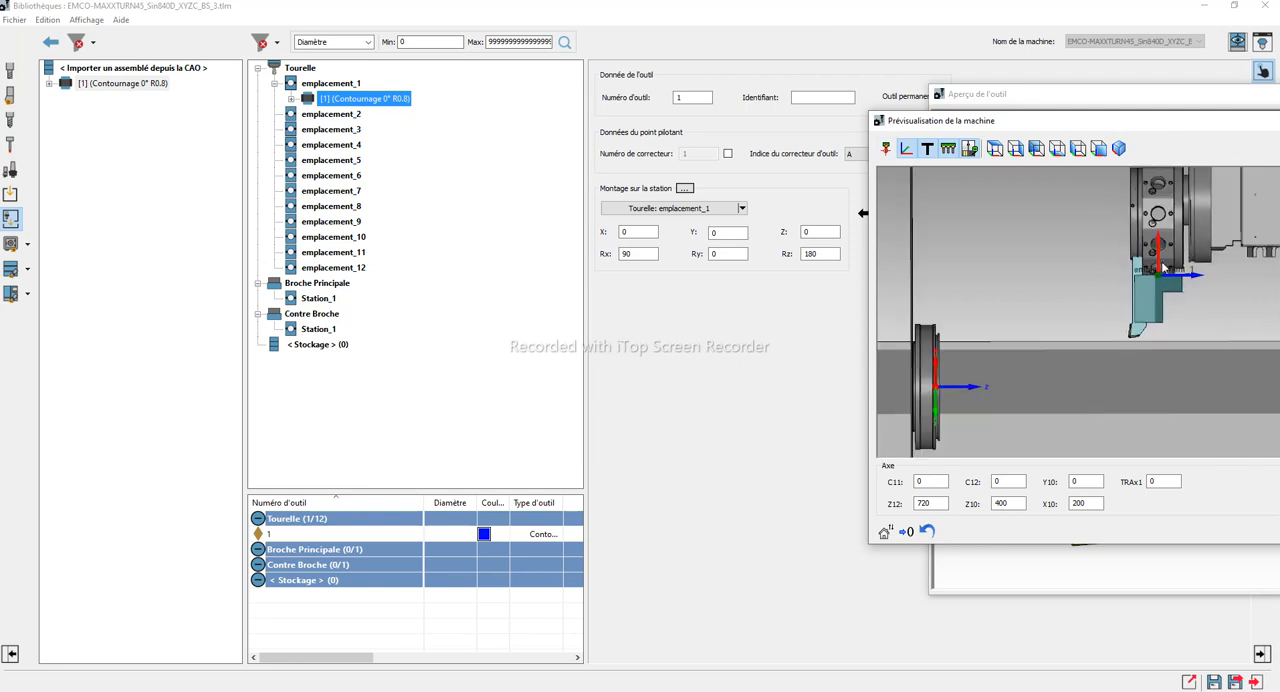
scroll(1131, 326, "up", 2)
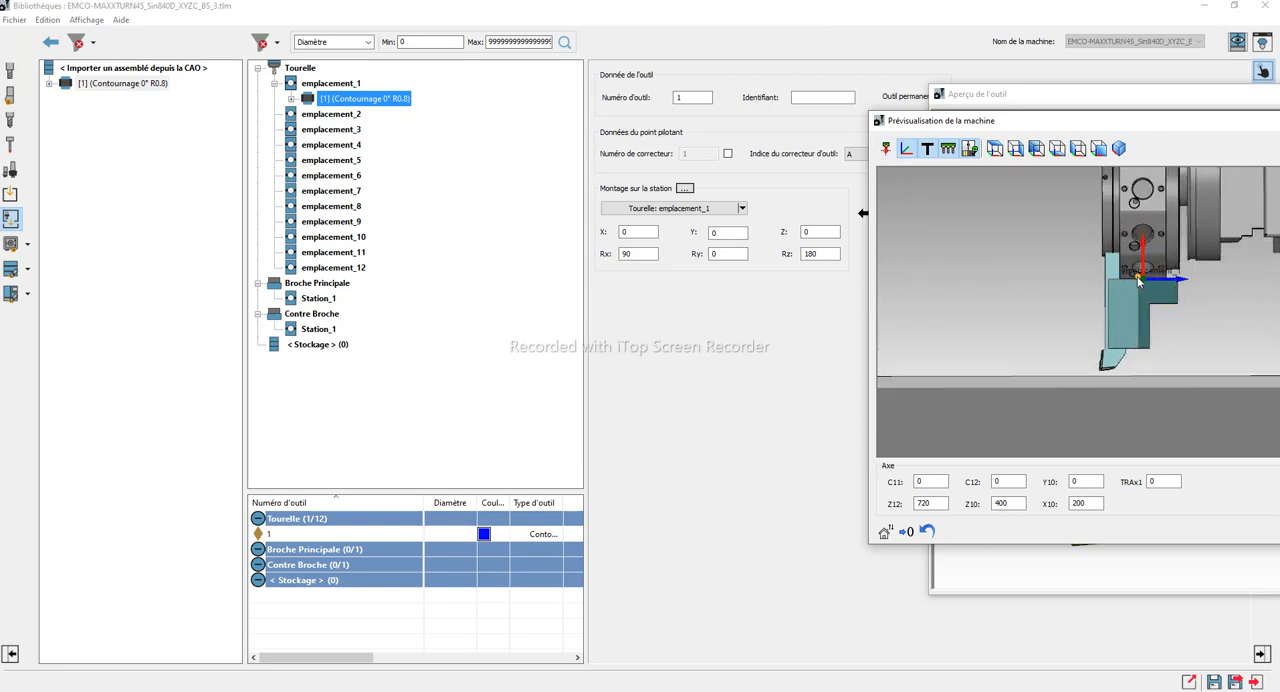
middle_click_drag(1148, 272, 1095, 270)
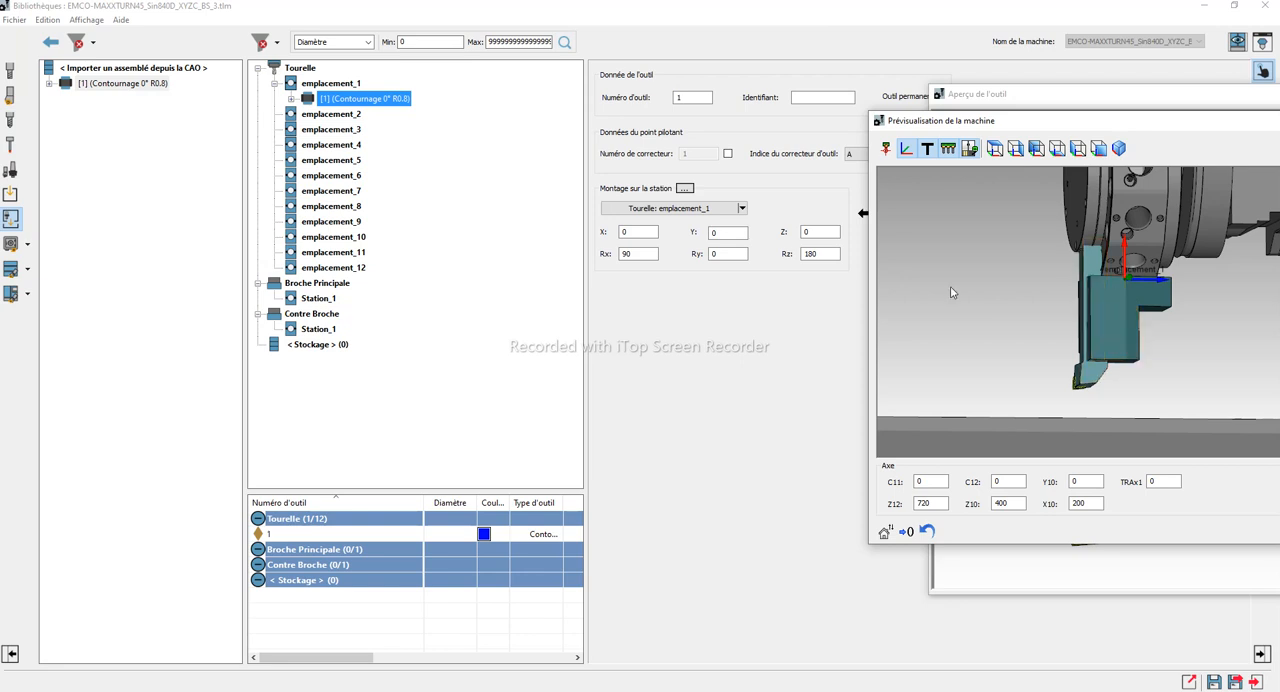
scroll(1126, 328, "down", 3)
scroll(1126, 328, "down", 1)
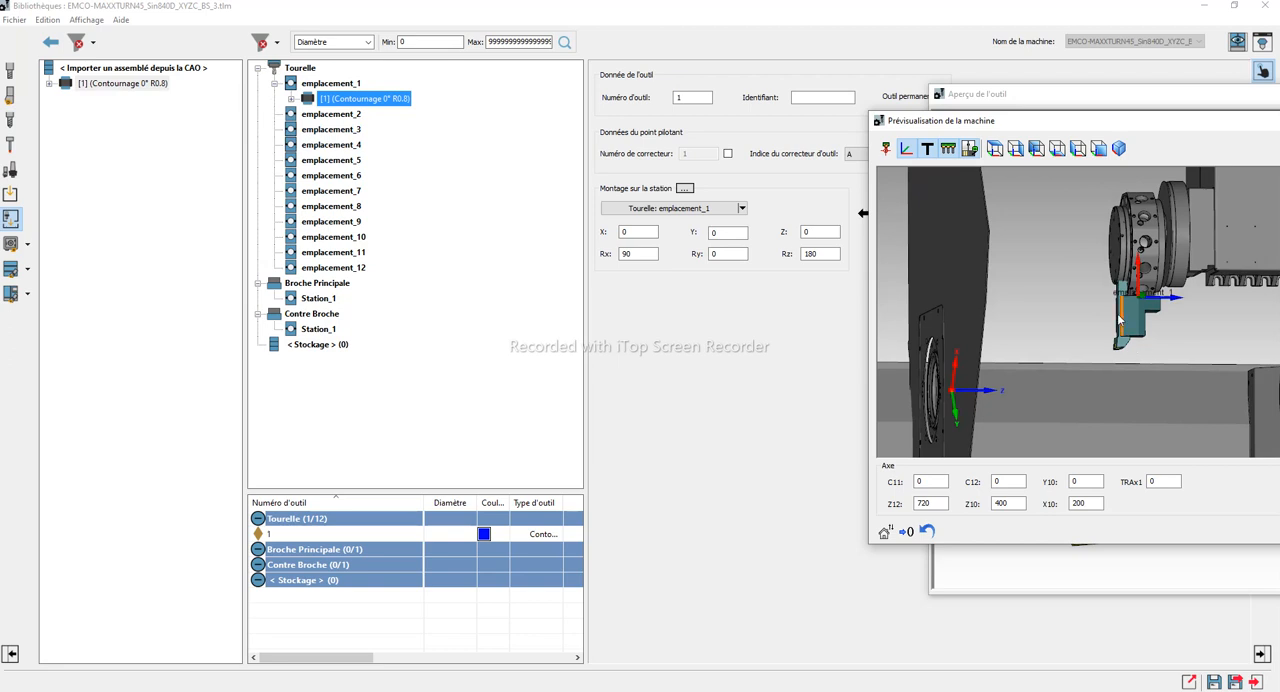
Expand the mounted tool's structure down to Plaquette-1 and open its Cutting Point settings
left_click(291, 98)
left_click(308, 114)
left_click(325, 129)
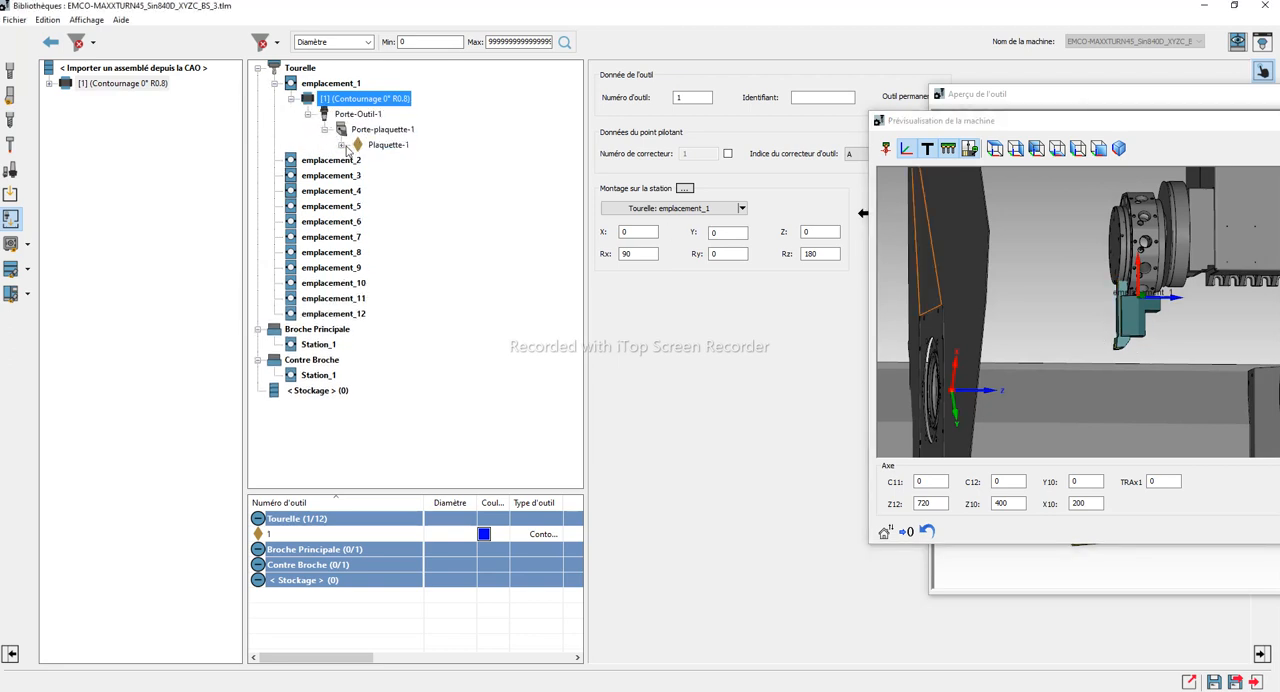
left_click(342, 145)
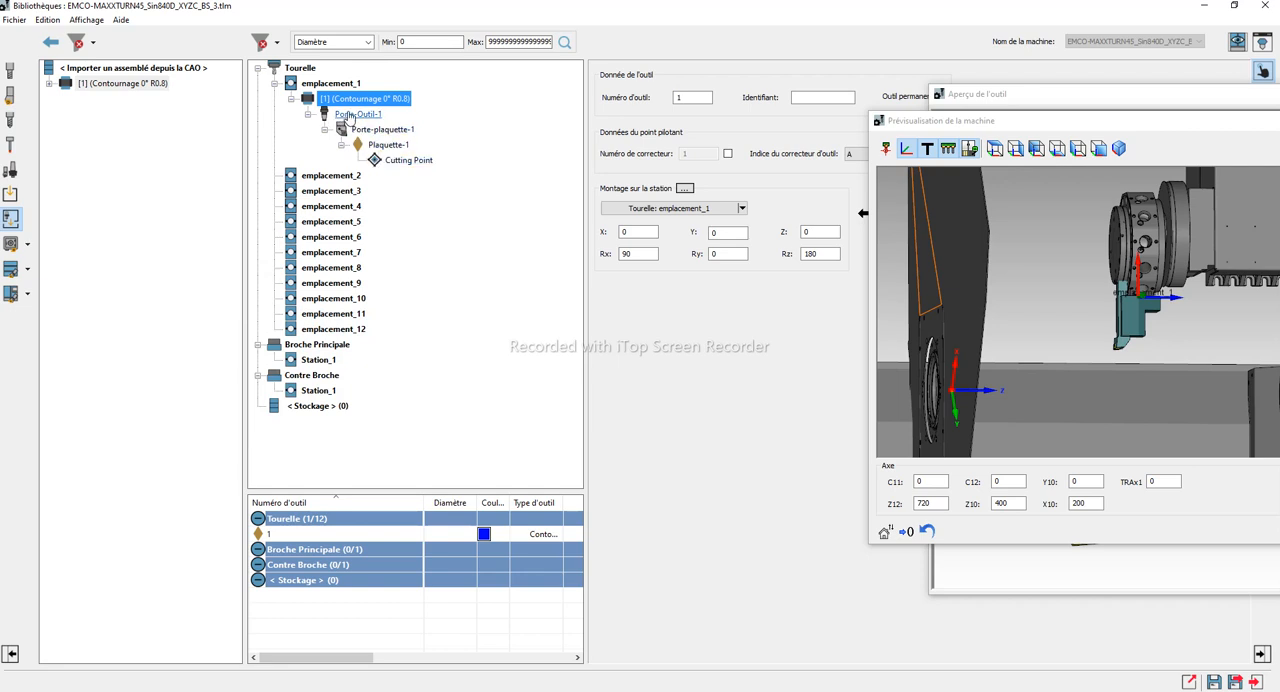
left_click(382, 163)
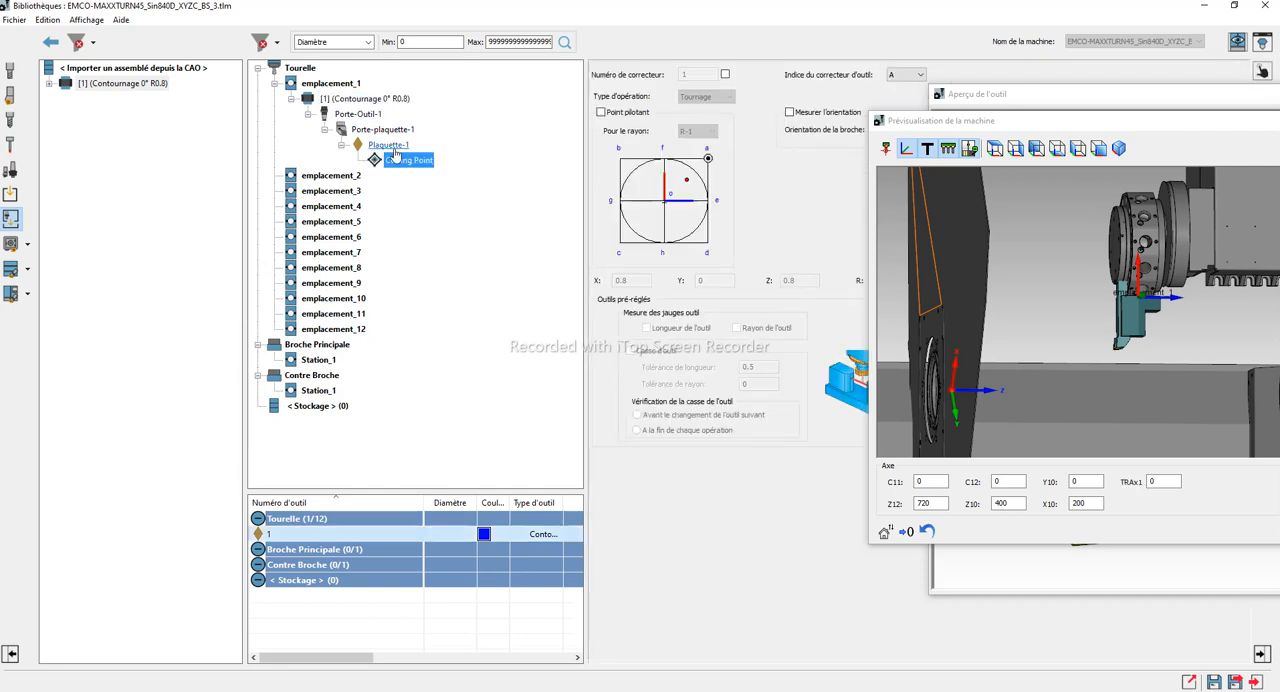
Bring the tool preview forward and set its display mode to Zoom au mieux to see through to the insert
left_click_drag(1225, 121, 1044, 133)
left_click(1148, 95)
left_click(1238, 48)
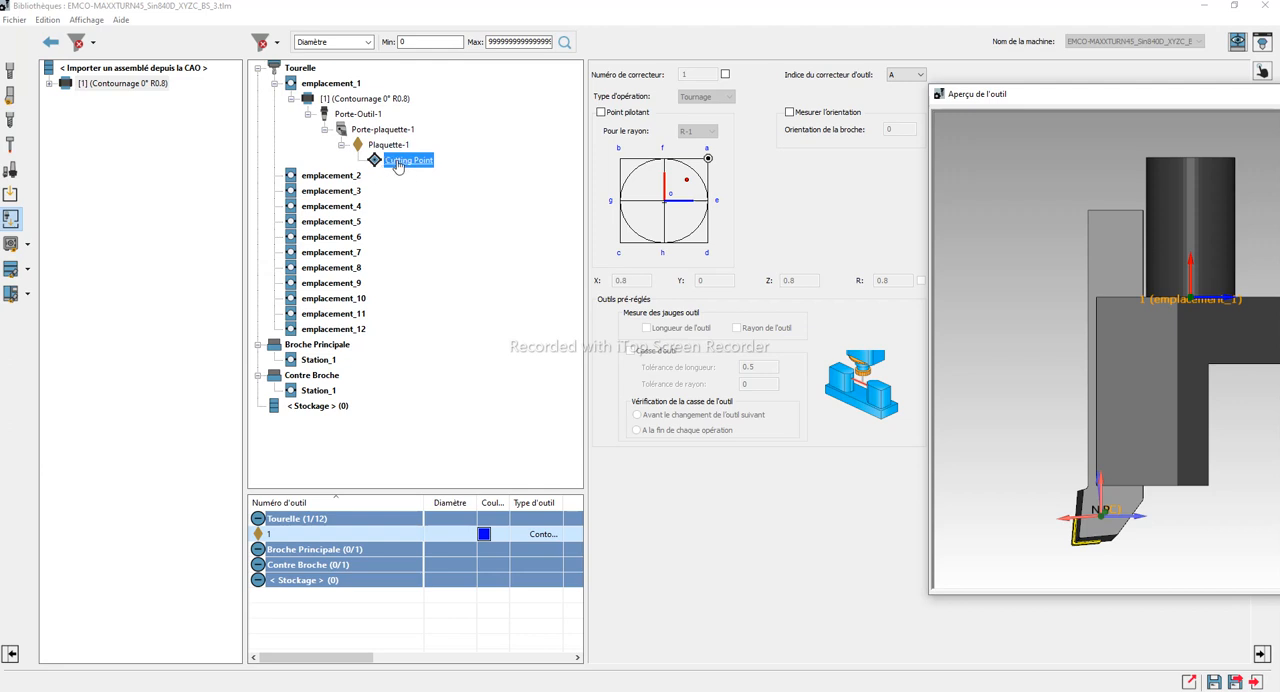
right_click(1138, 517)
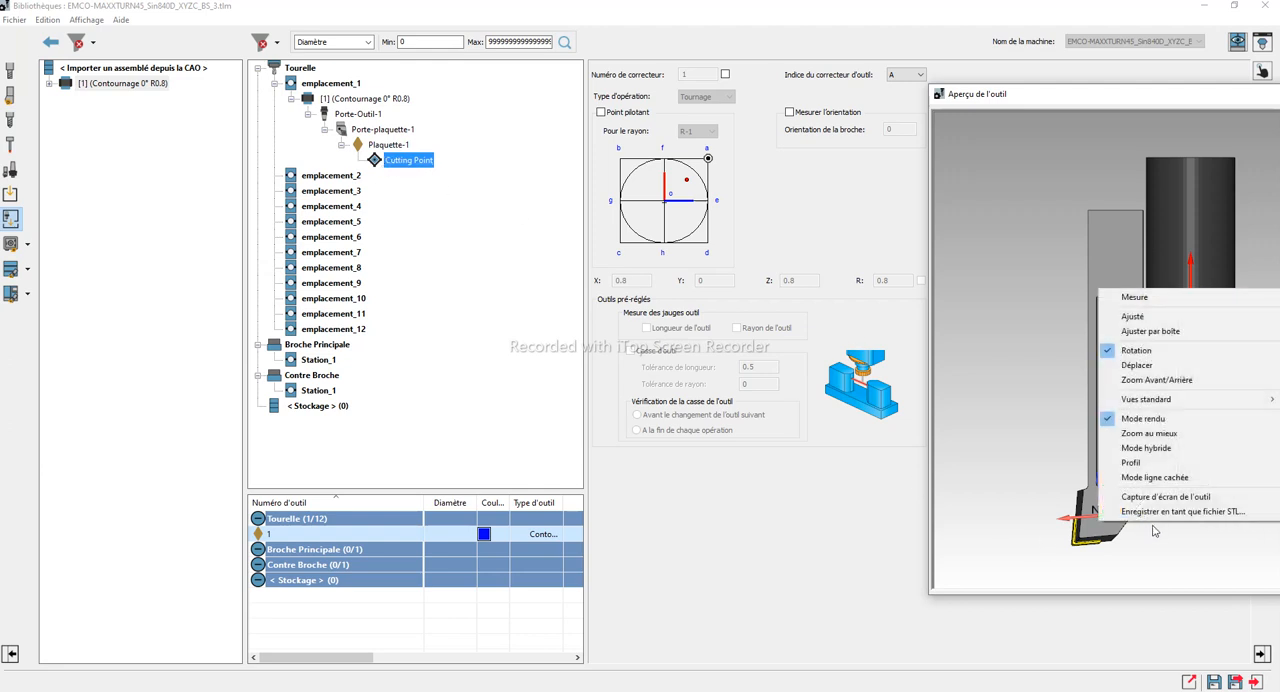
left_click(1178, 438)
scroll(1200, 412, "up", 6)
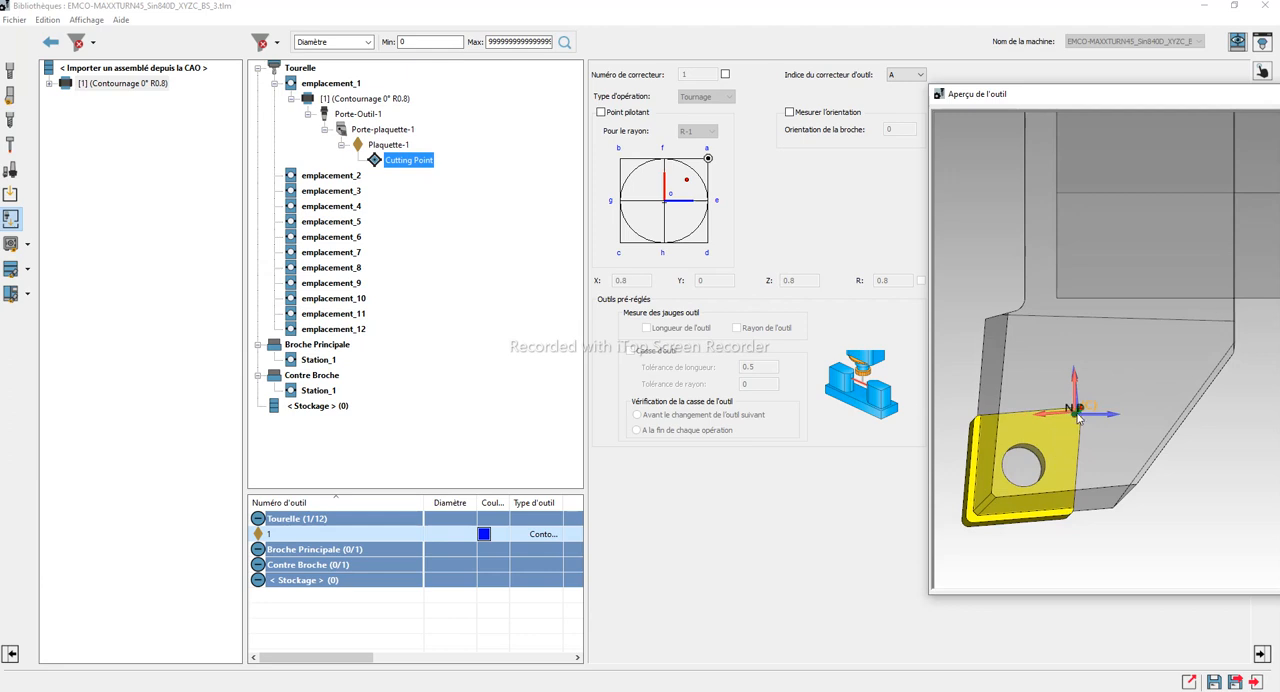
Examine where the cutting point's coordinate system sits relative to the insert in the tool preview
left_click_drag(1030, 511, 1185, 480)
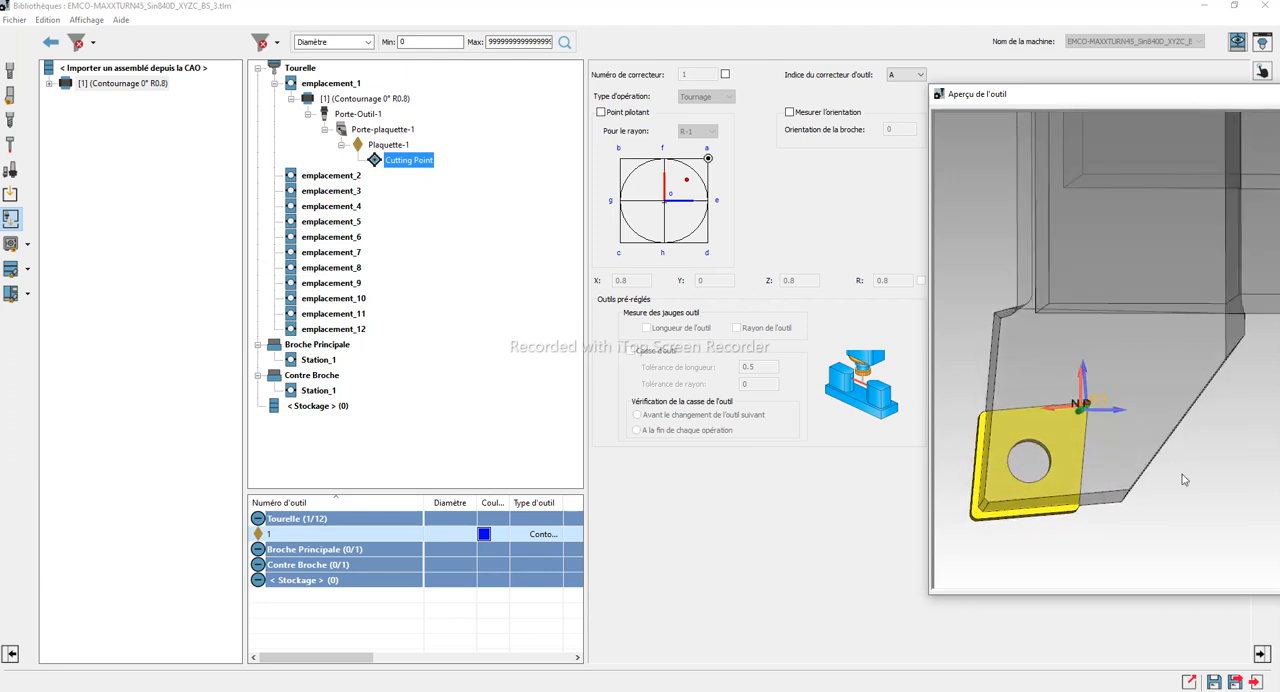
right_click(1191, 488)
mouse_move(1172, 350)
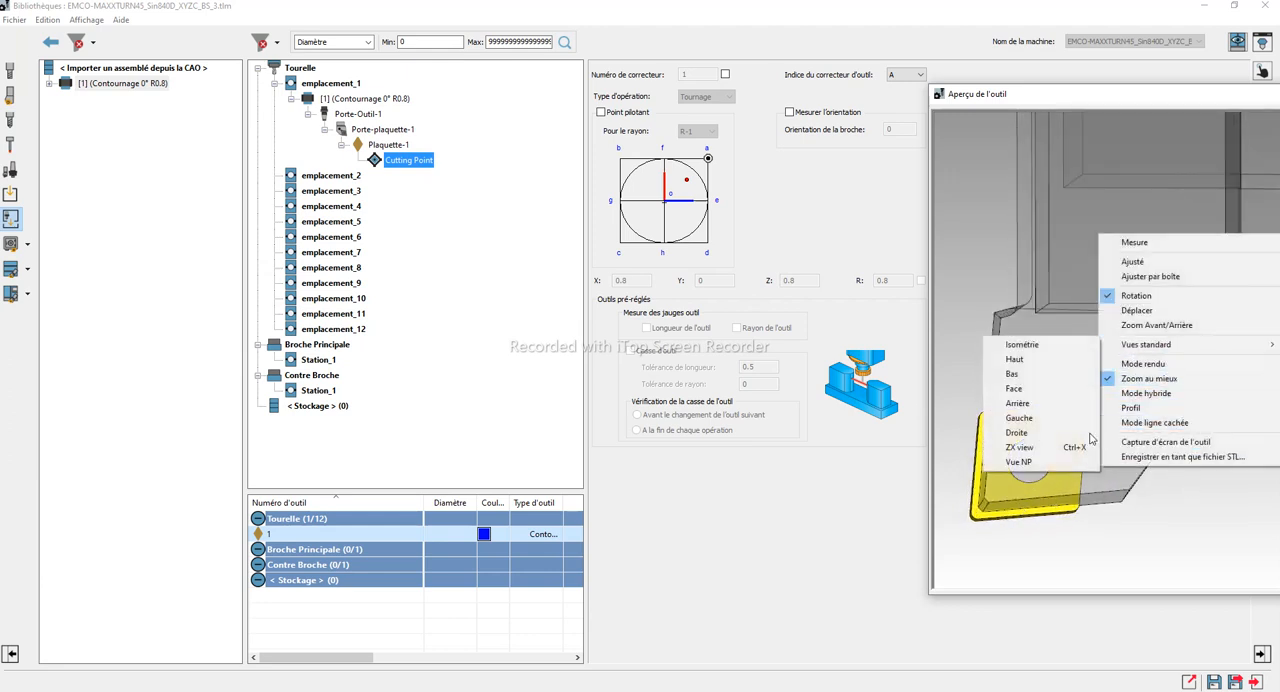
left_click(1059, 457)
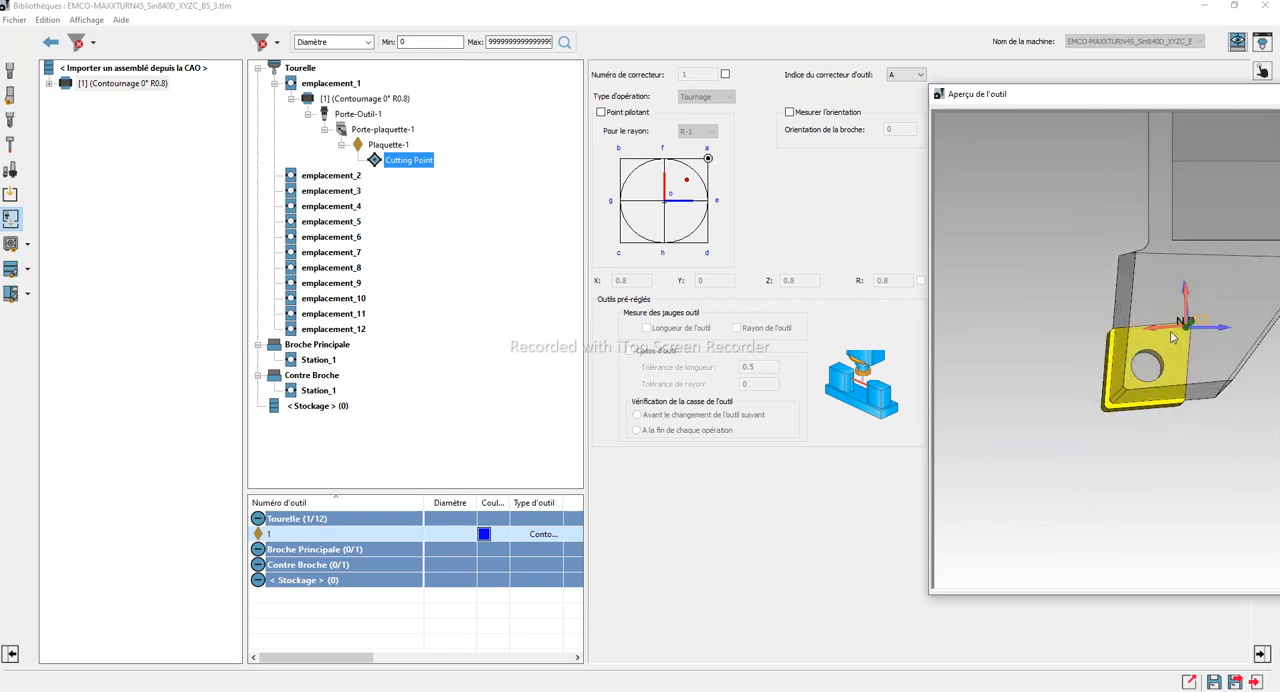
scroll(1183, 350, "up", 1)
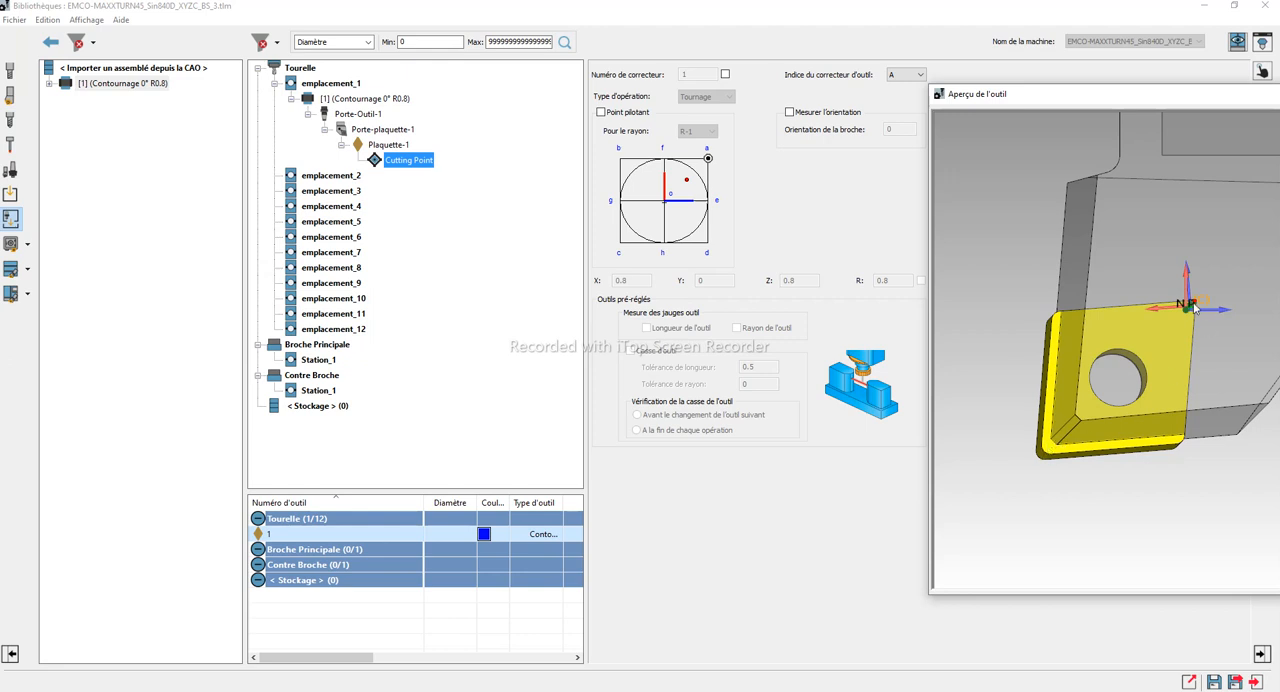
scroll(1214, 320, "up", 1)
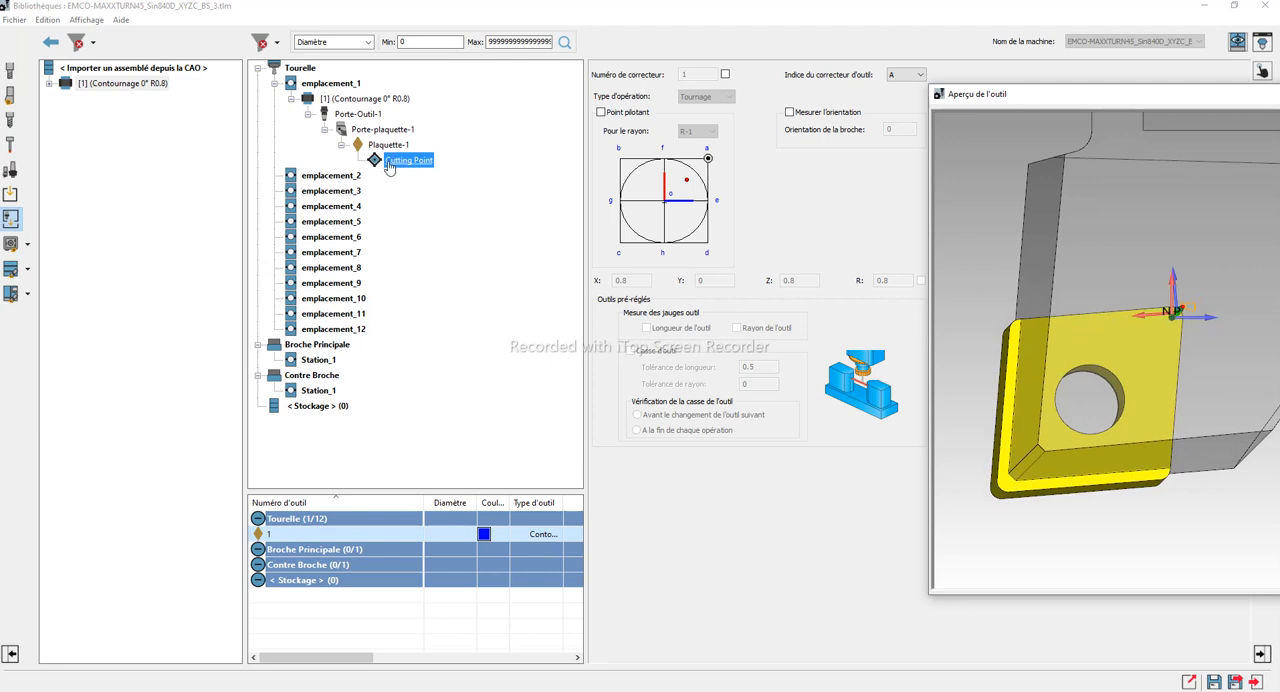
Enable the Point pilotant option for the Cutting Point and set its radius to R-3
left_click(602, 114)
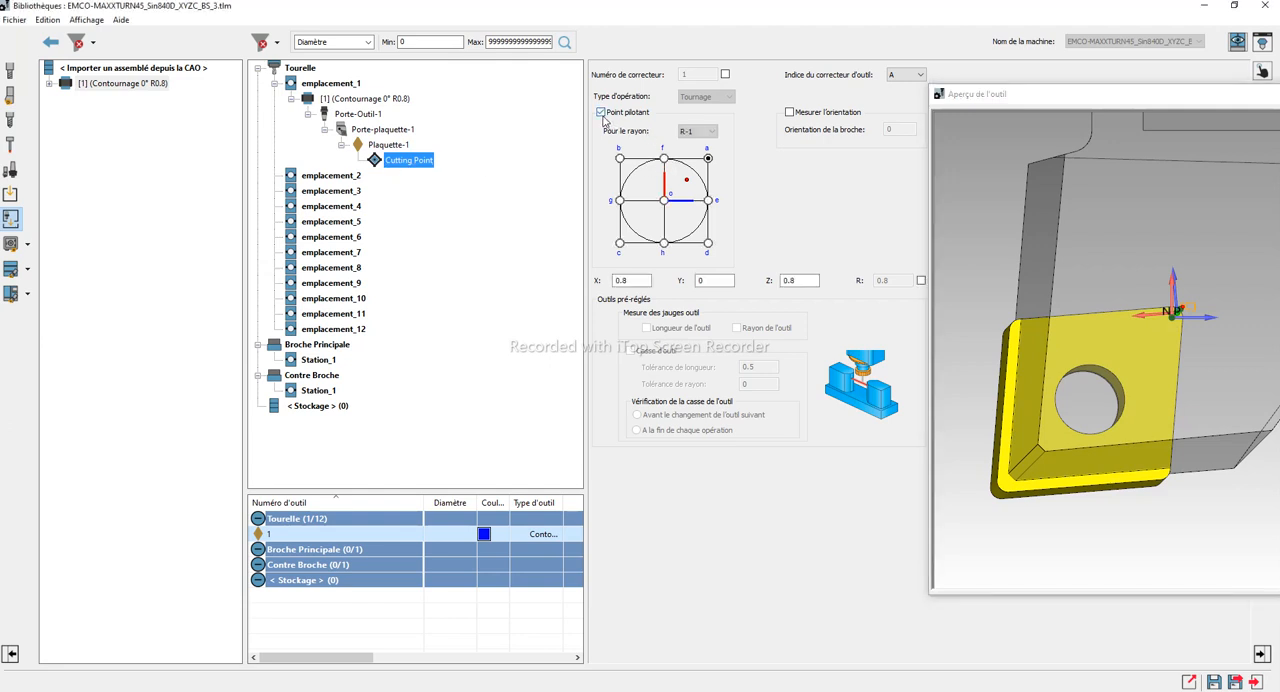
left_click(690, 136)
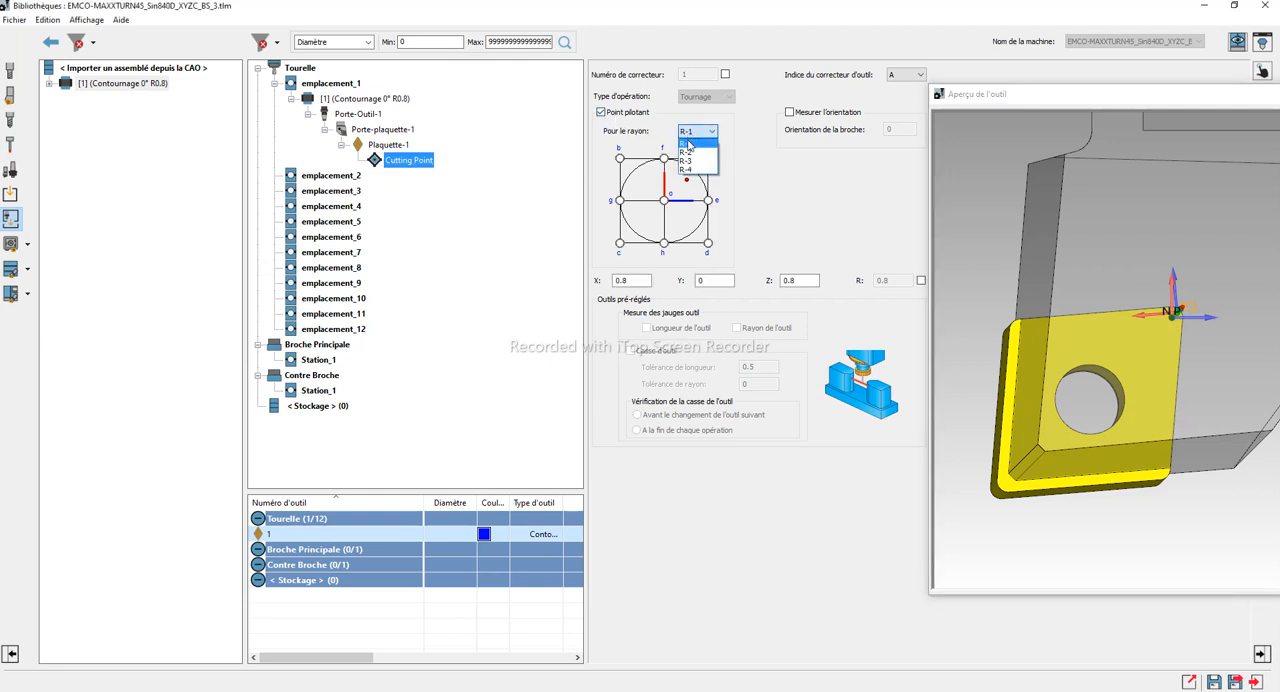
left_click(688, 155)
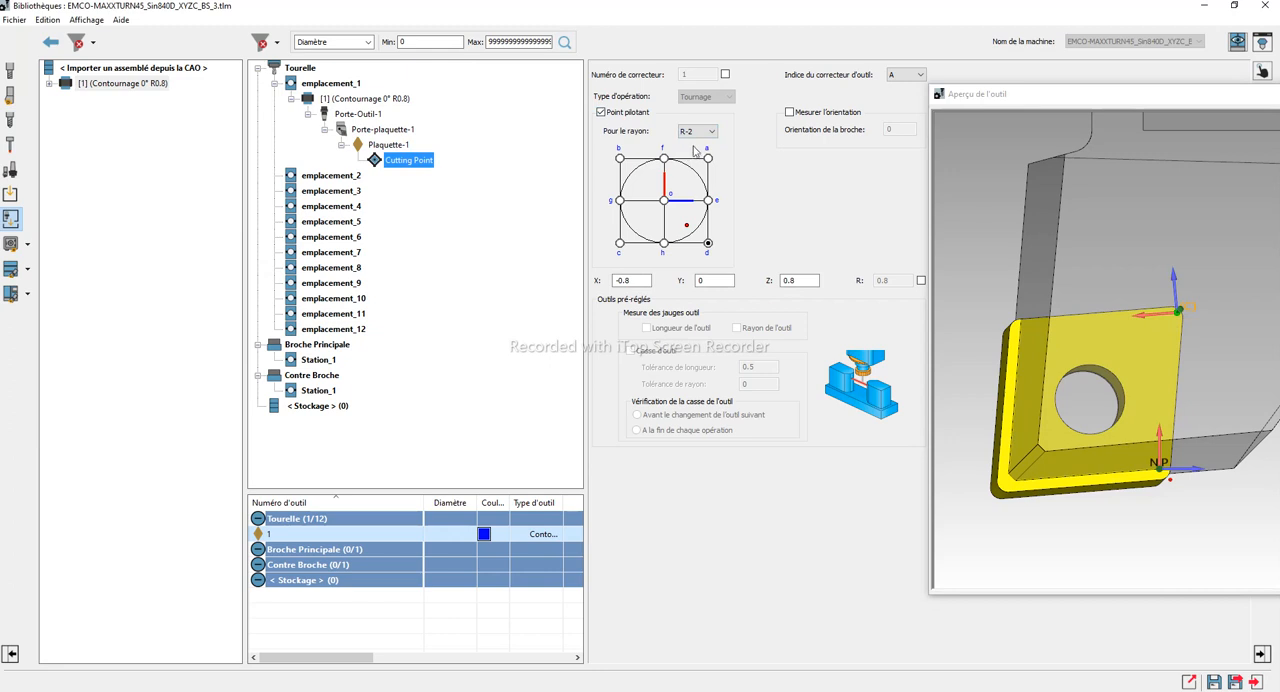
left_click(700, 132)
left_click(689, 161)
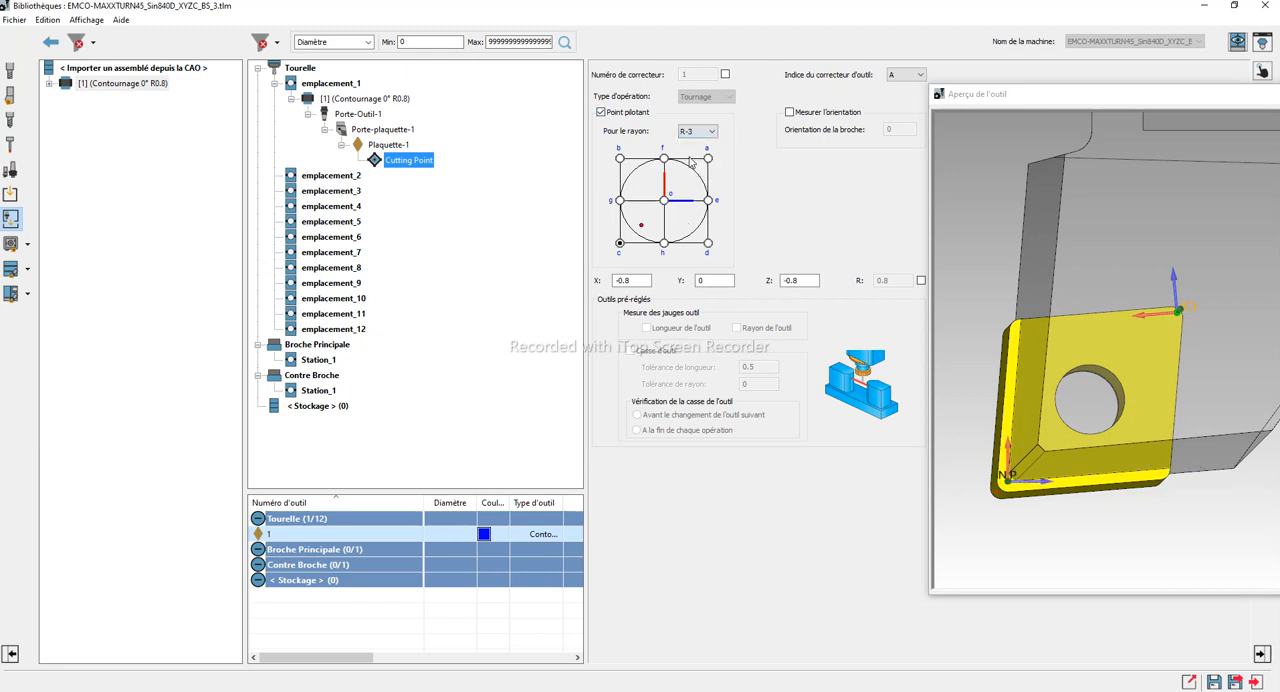
left_click(1032, 445)
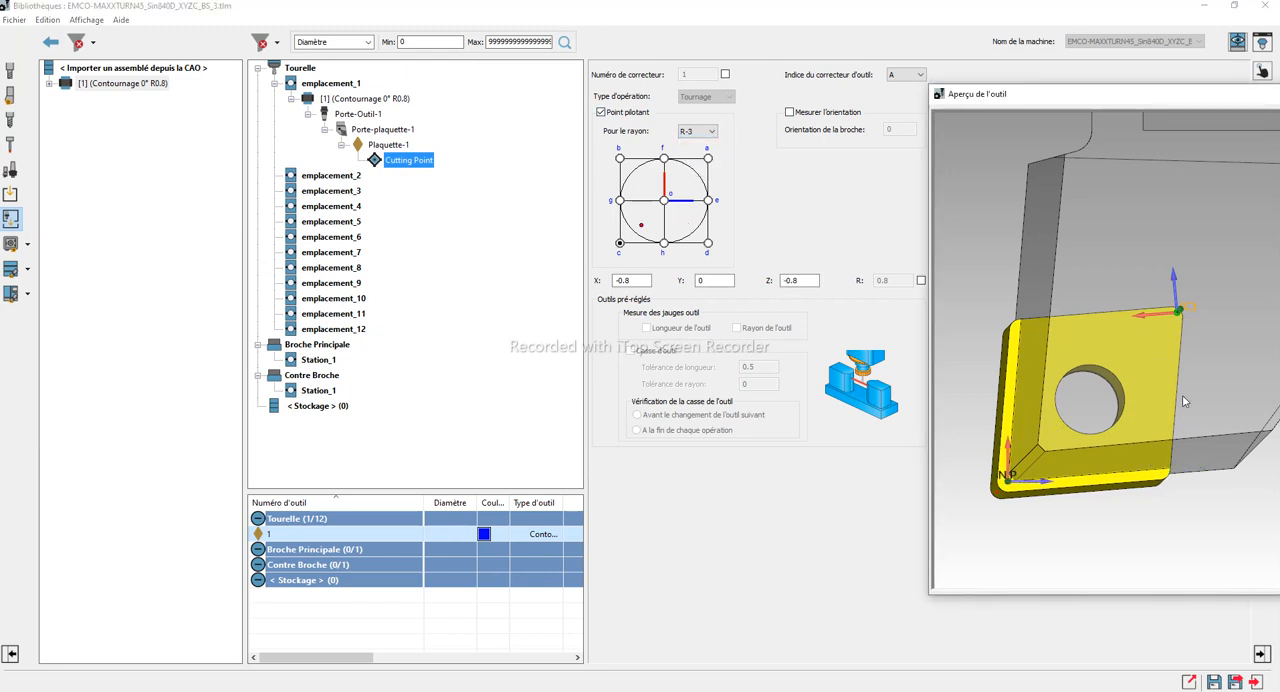
Examine the driving point's position relative to the insert's nose corner in the tool preview
middle_click_drag(1068, 467, 1059, 480)
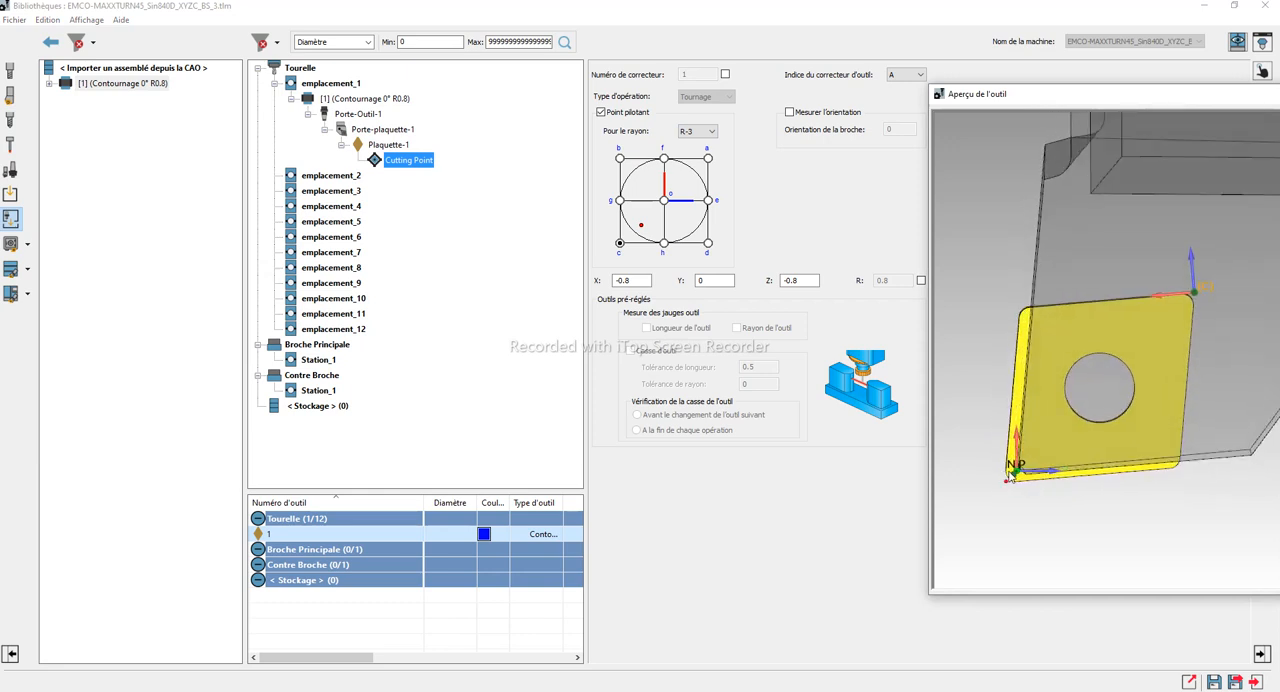
scroll(1066, 455, "up", 1)
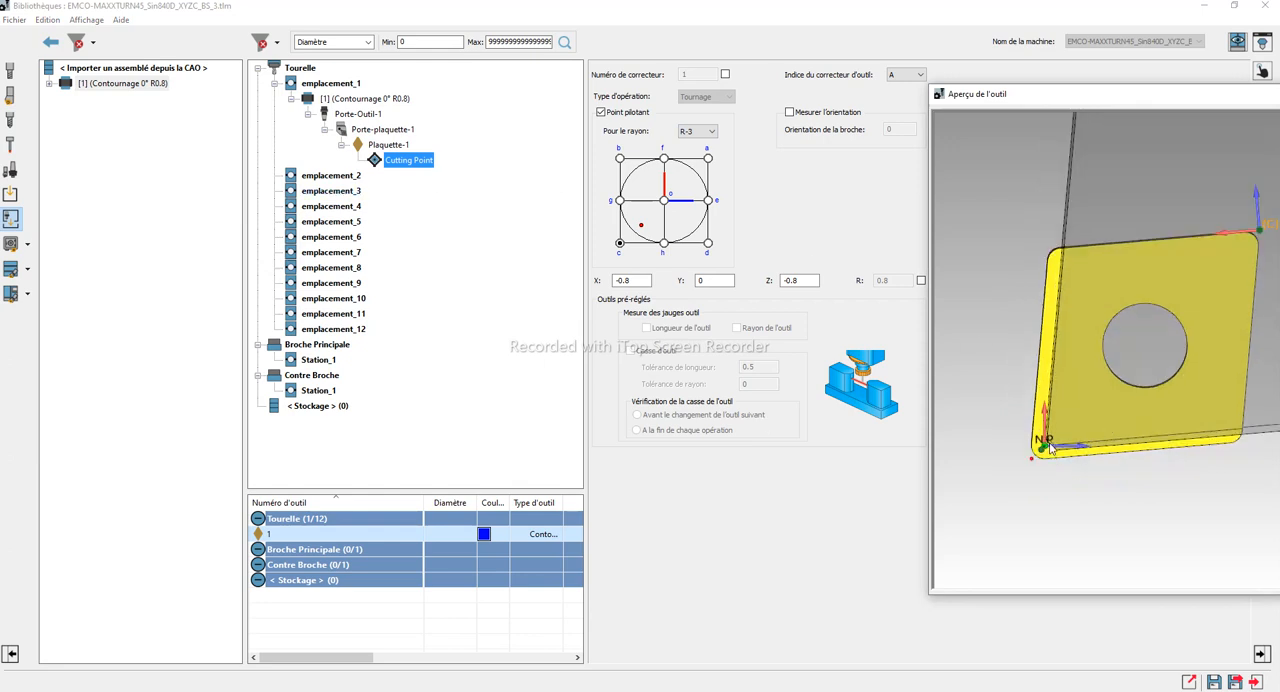
scroll(1050, 445, "up", 1)
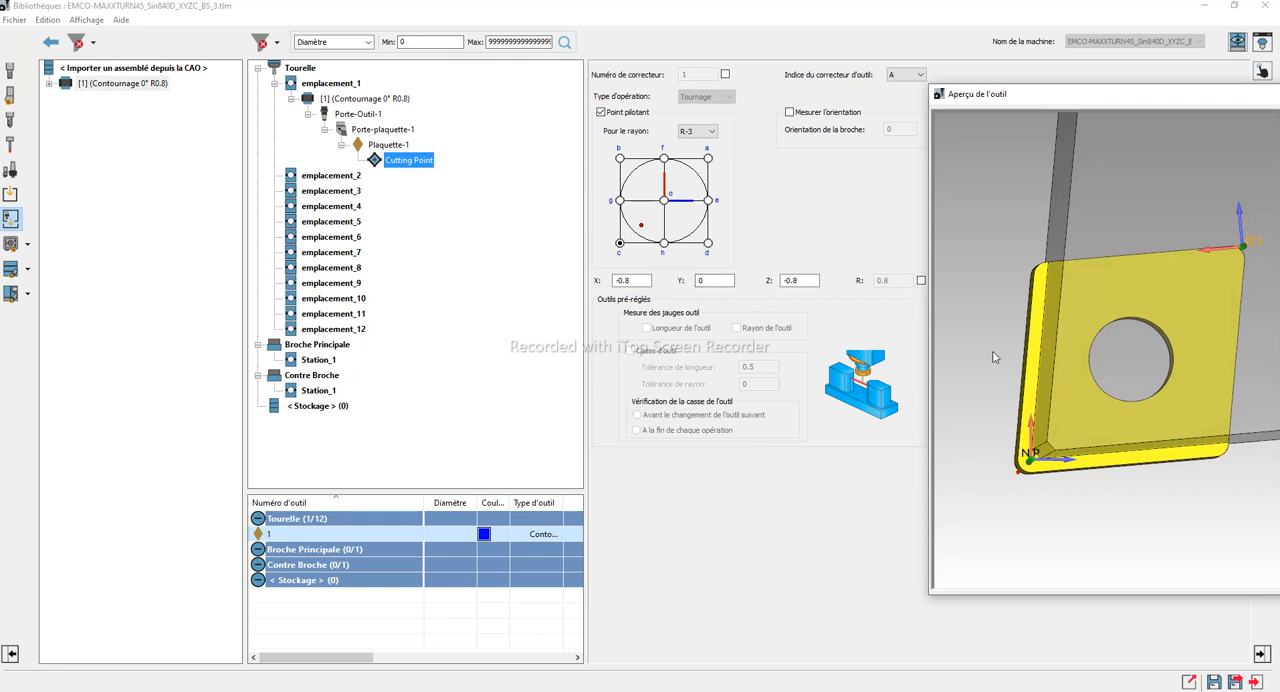
middle_click_drag(993, 357, 1050, 388)
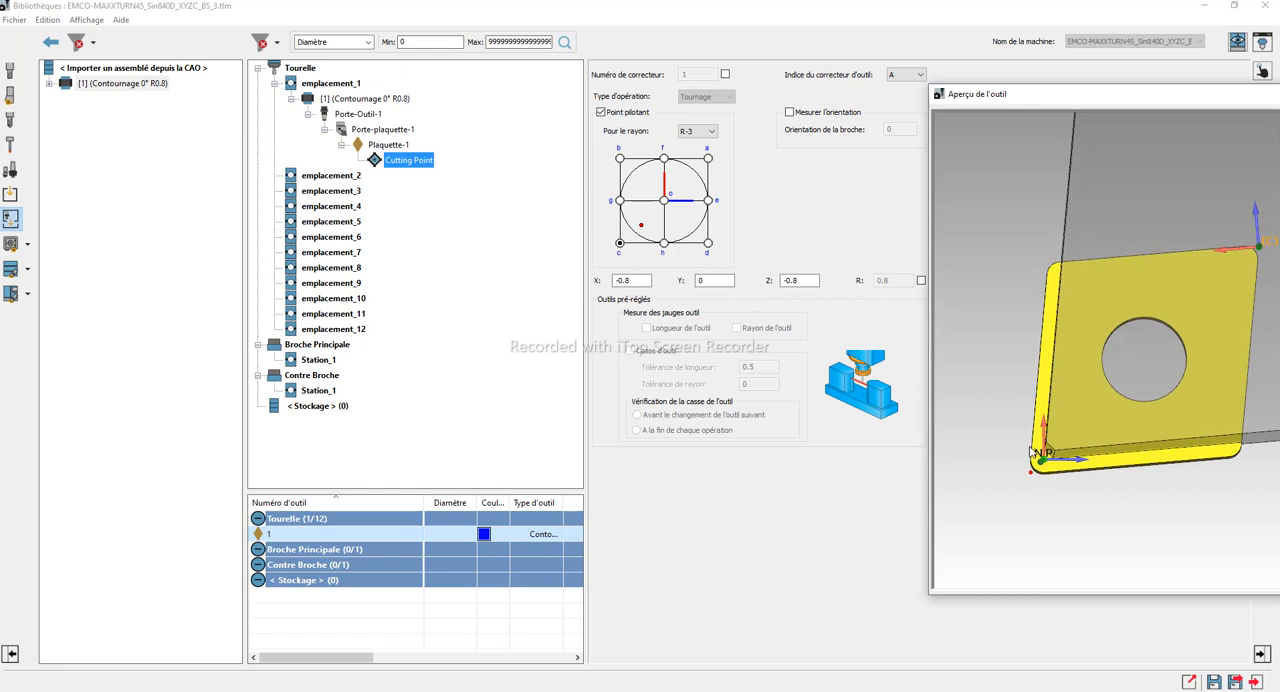
Try unlocking the Cutting Point's radius R for manual editing and restore its automatic value
left_click(921, 280)
double_click(892, 281)
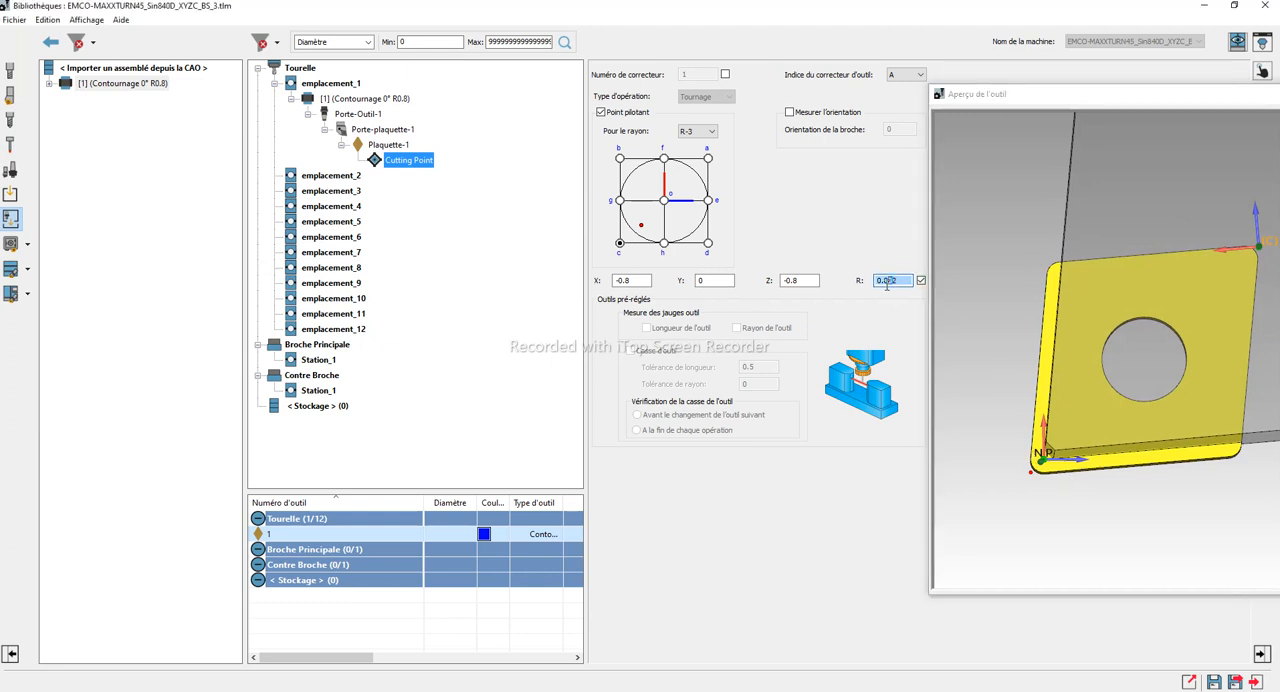
left_click(921, 283)
left_click(921, 282)
double_click(899, 281)
left_click(921, 281)
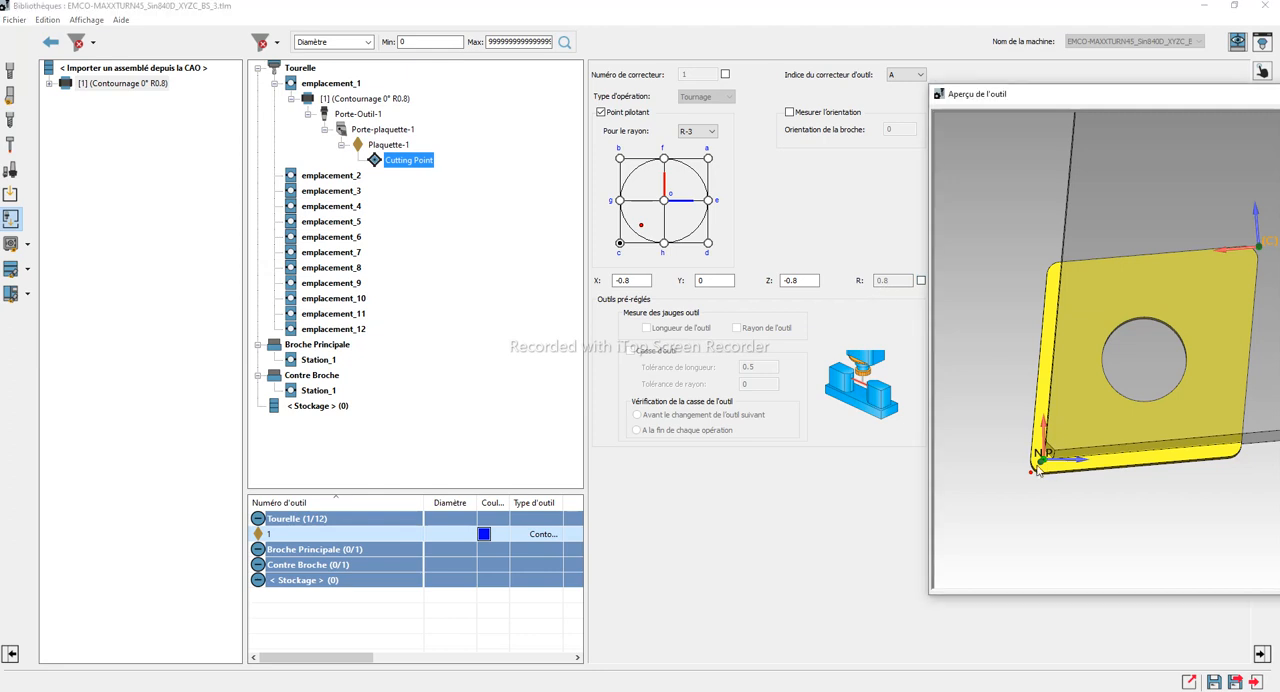
Try driving point positions h and g on the radius diagram and return to position c
scroll(1087, 464, "up", 3)
middle_click_drag(1144, 407, 1140, 408)
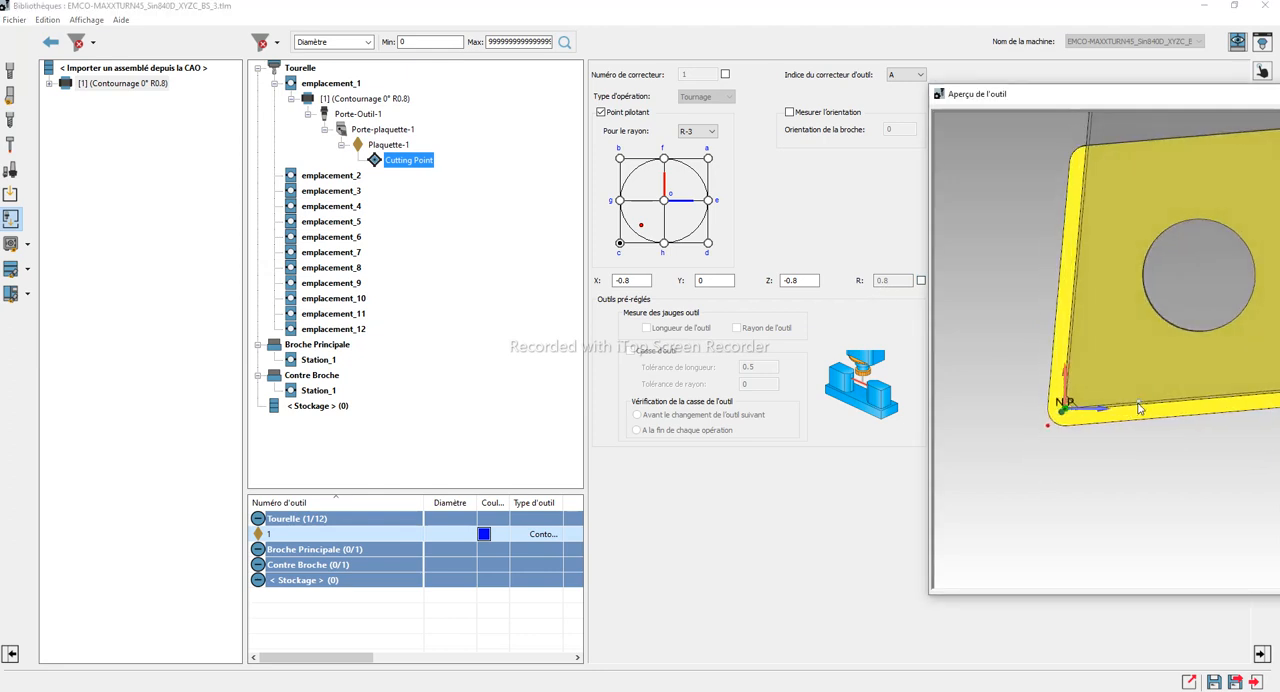
left_click(665, 243)
left_click(620, 201)
left_click(619, 243)
scroll(1075, 366, "down", 2)
scroll(1243, 353, "down", 3)
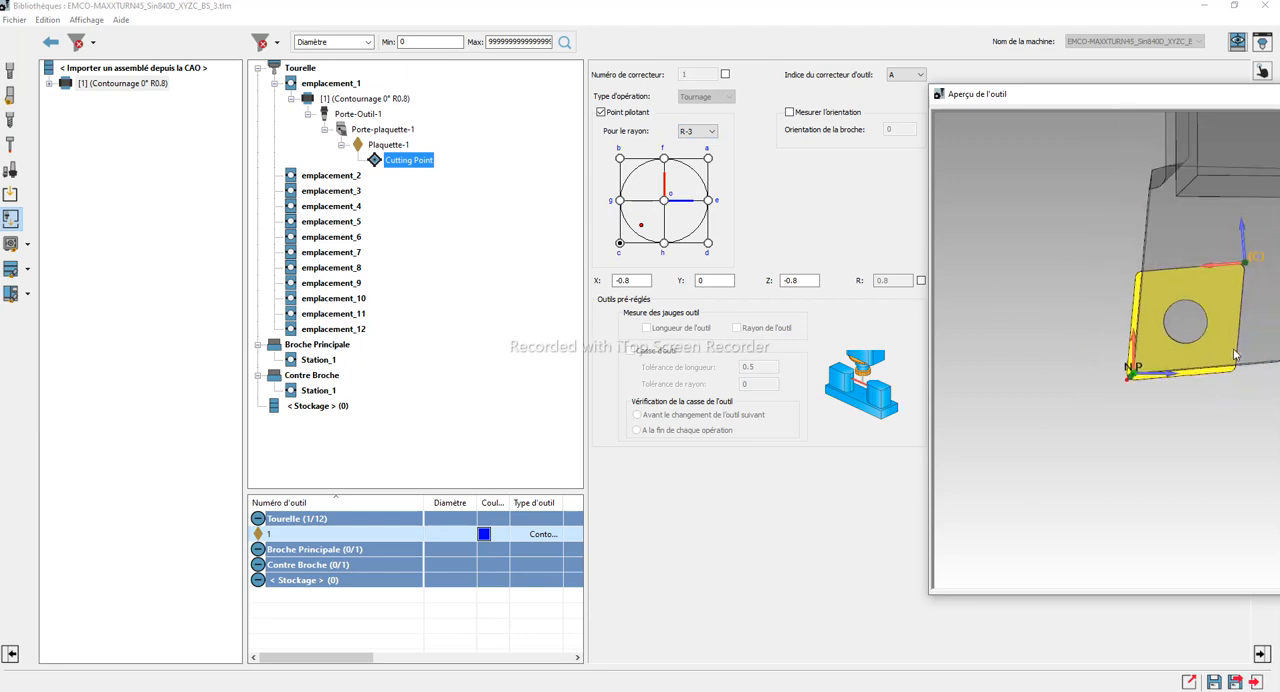